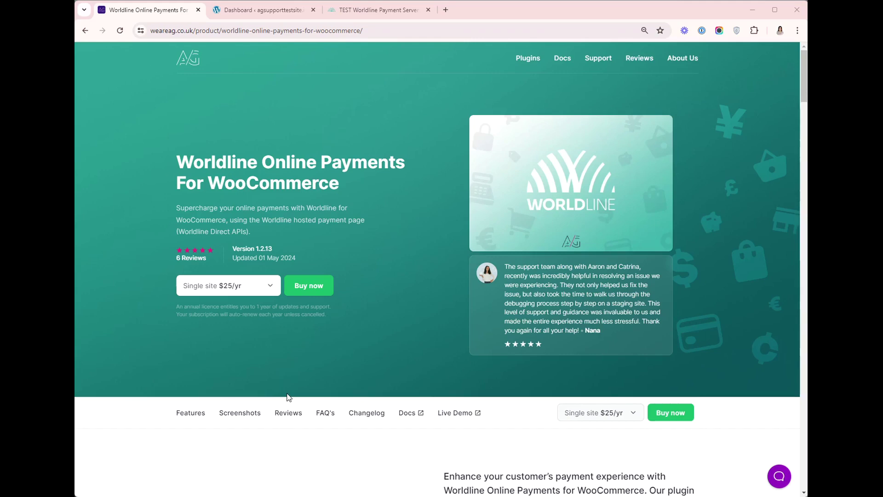
# Switch from the Worldline product page to the WordPress test site's admin Dashboard
pyautogui.click(253, 10)
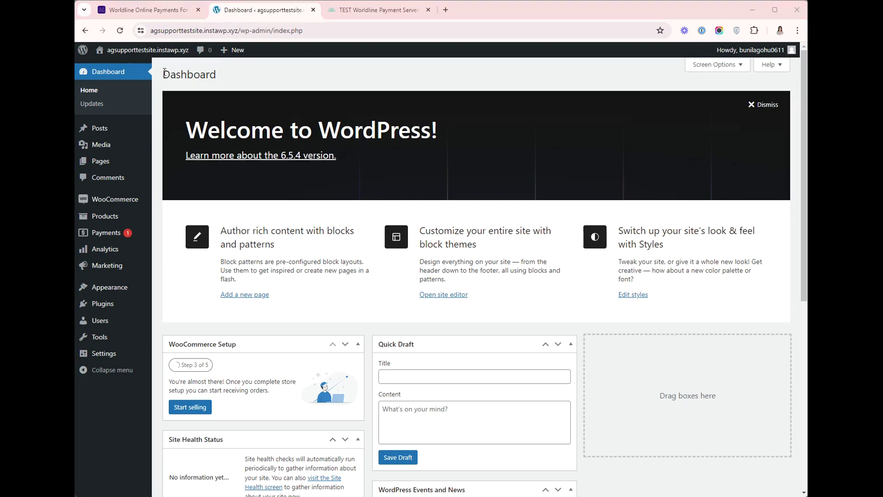
# Upload and install ag-worldline-hosted-checkout-for-woocommerce.zip from the Downloads/AG plugins folder
pyautogui.moveTo(118, 307)
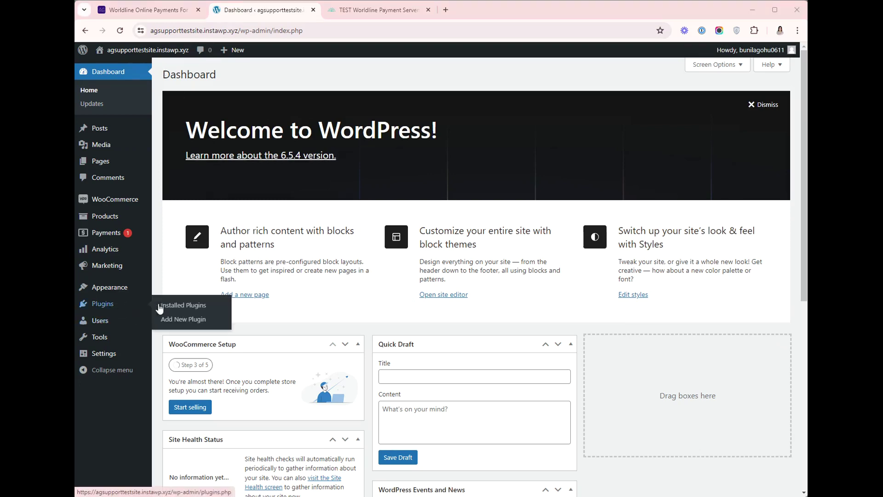
pyautogui.click(183, 324)
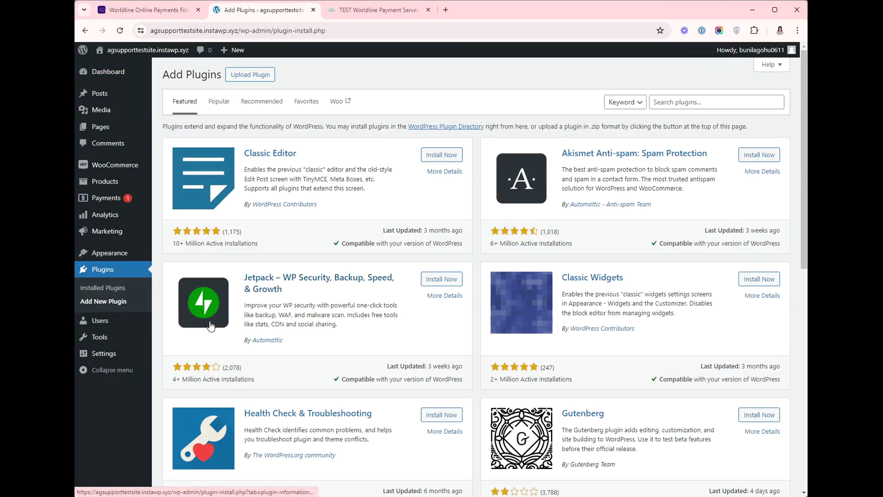
pyautogui.click(257, 80)
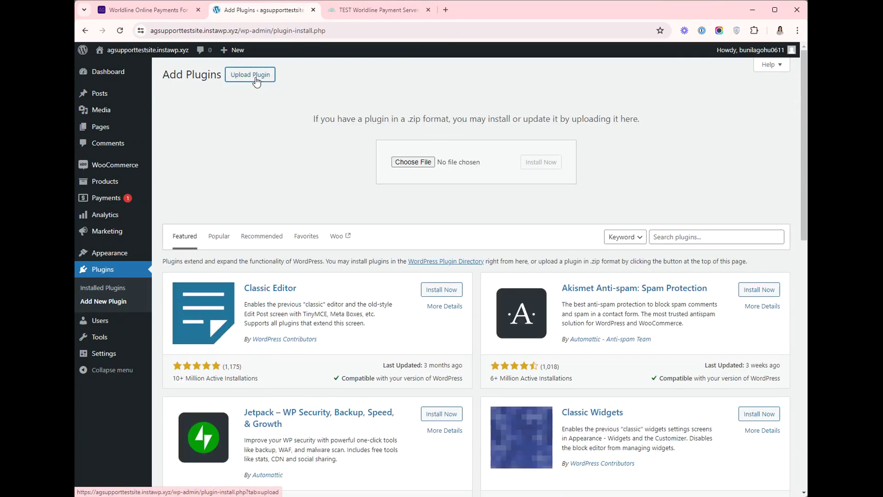
pyautogui.click(414, 165)
pyautogui.doubleClick(251, 93)
pyautogui.click(256, 92)
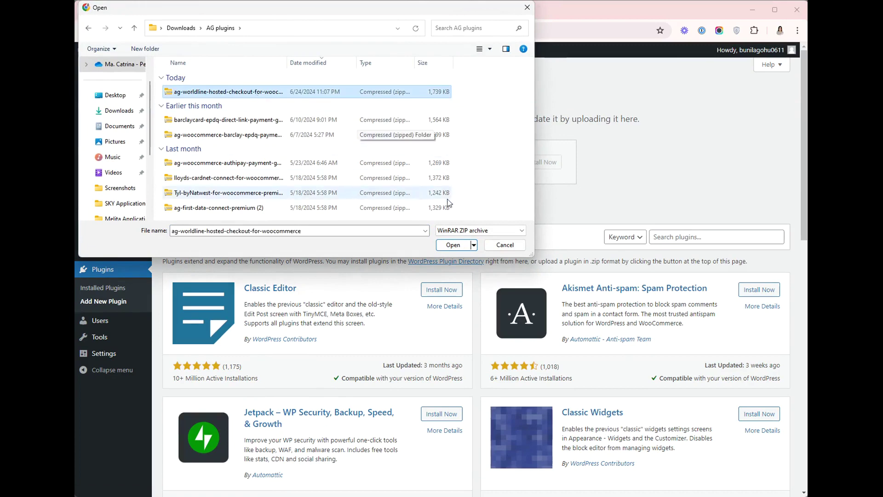
pyautogui.click(452, 244)
pyautogui.click(538, 163)
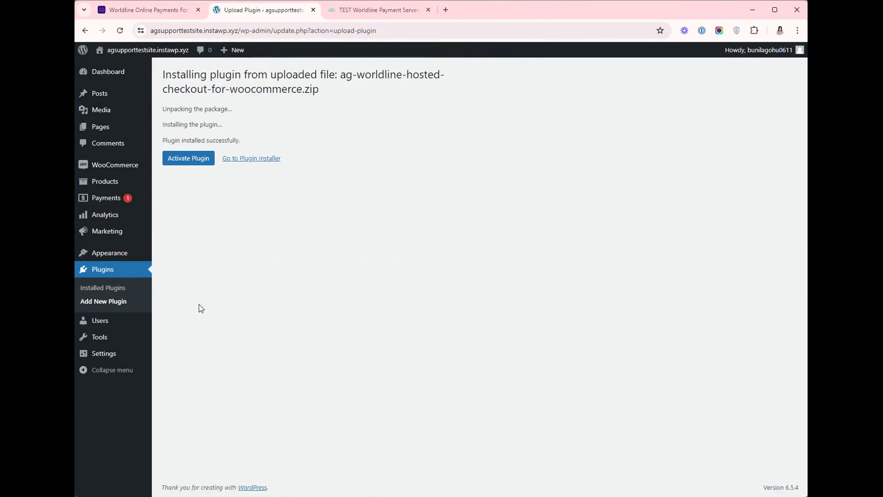
# Activate the AG Worldline plugin, activate its license with the pasted license key, and skip the setup wizard
pyautogui.click(184, 160)
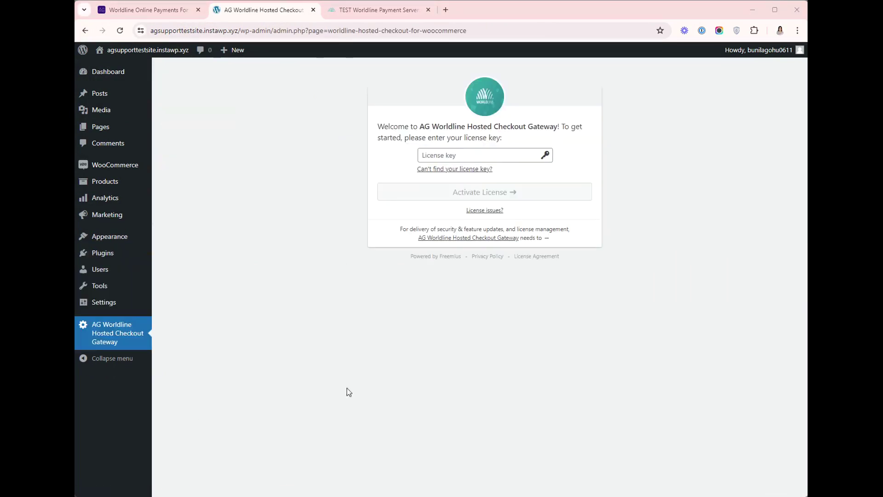
pyautogui.click(432, 155)
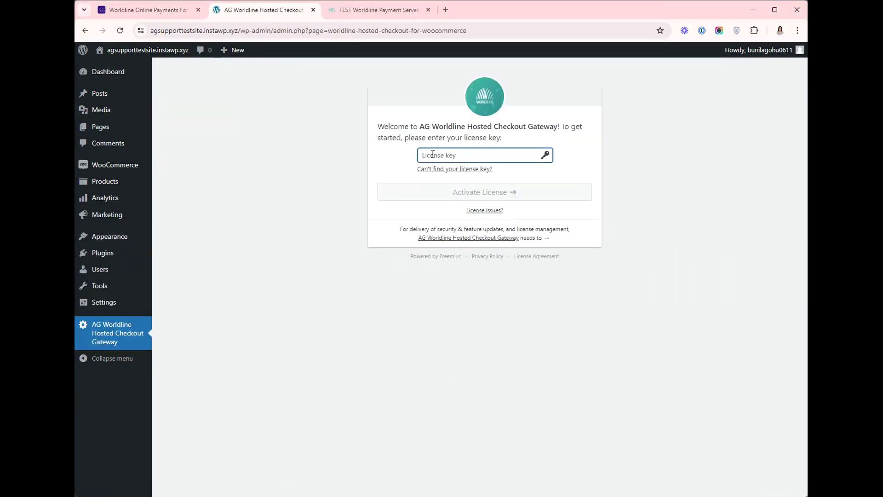
pyautogui.hotkey('ctrl', 'v')
pyautogui.press('Return')
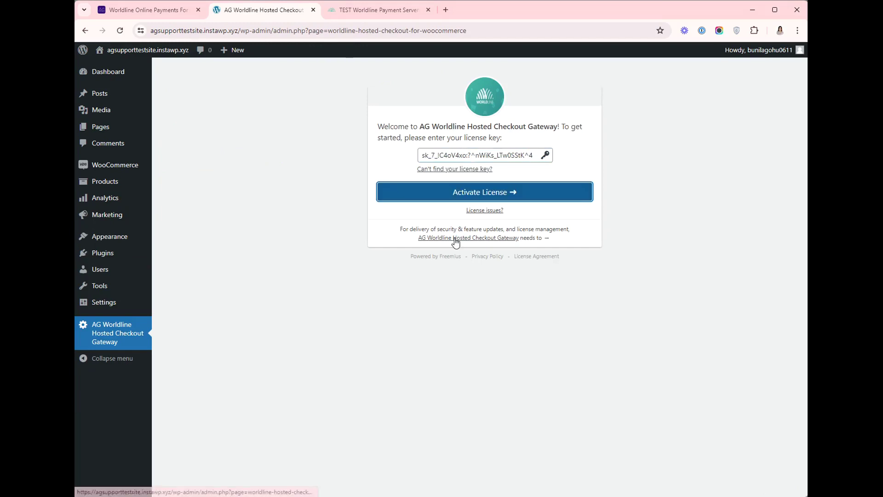
pyautogui.click(493, 193)
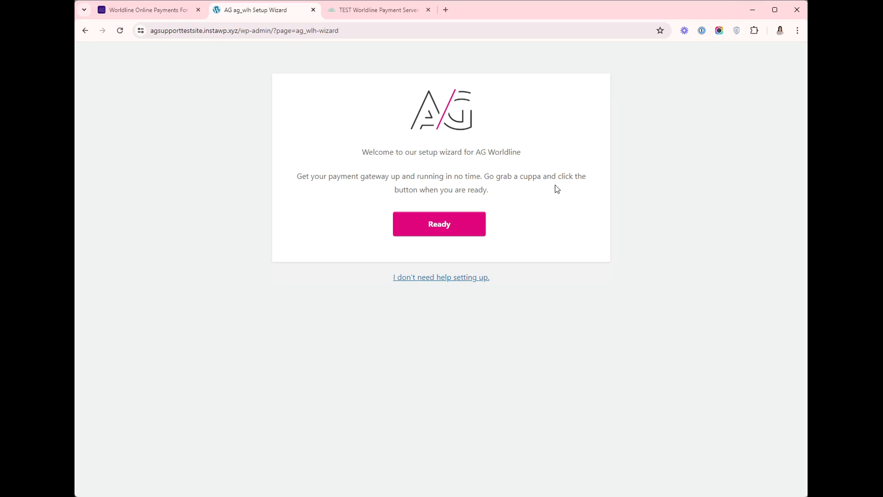
pyautogui.click(434, 278)
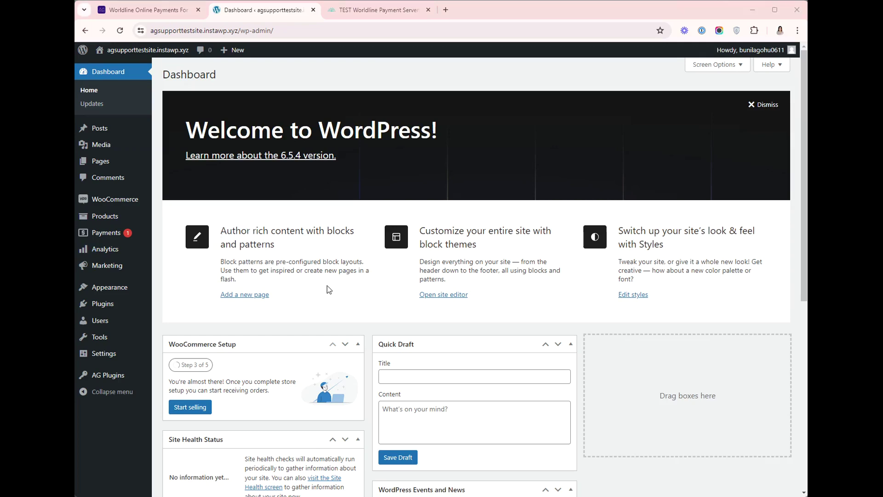
# Go to WooCommerce Settings > Payments and open the AG Worldline Hosted Checkout gateway settings
pyautogui.moveTo(122, 199)
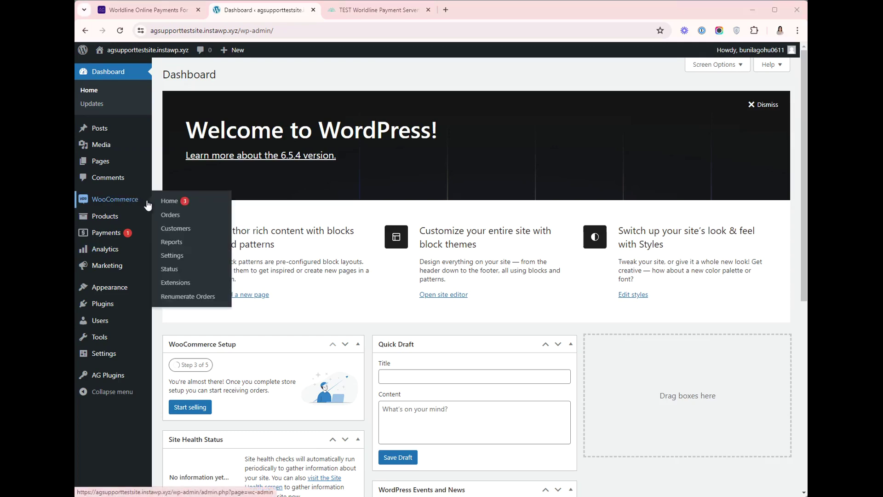
pyautogui.click(180, 260)
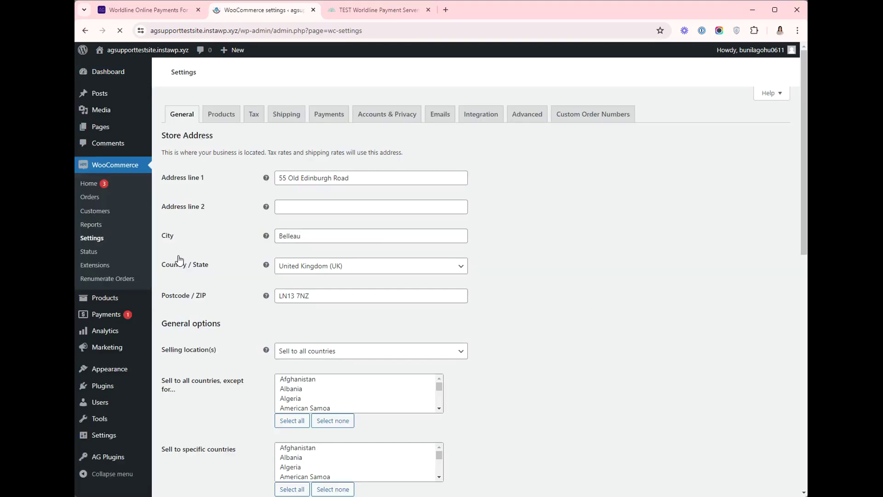
pyautogui.click(330, 119)
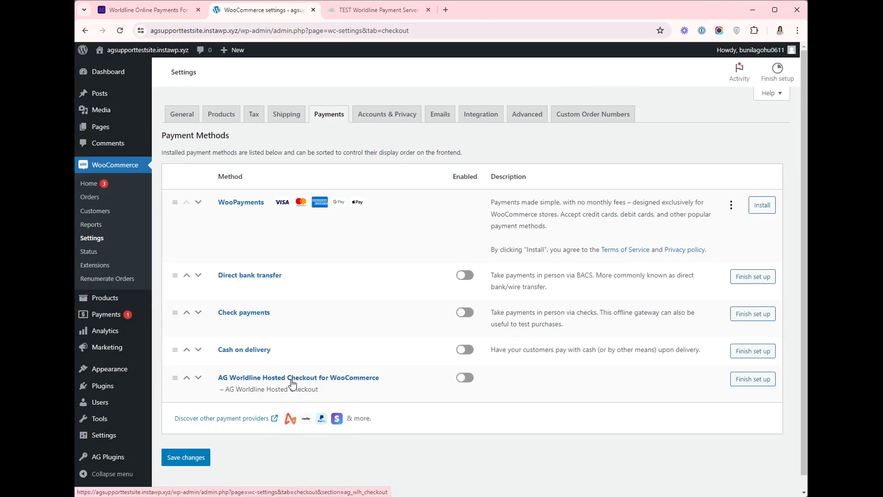
pyautogui.click(292, 382)
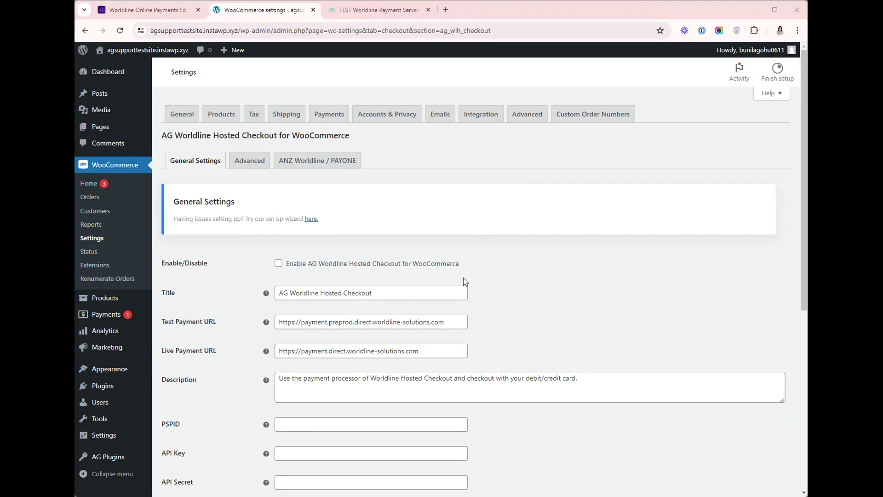
pyautogui.click(278, 264)
pyautogui.scroll(-1, 232, 330)
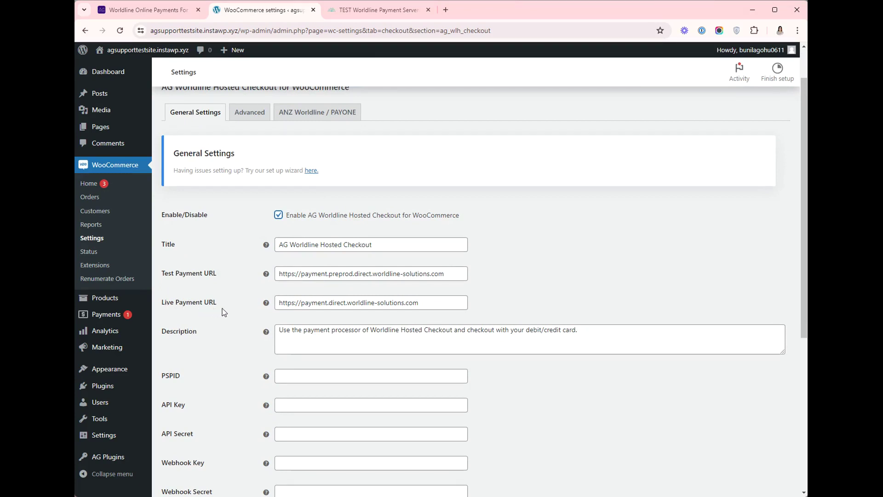
pyautogui.click(448, 276)
pyautogui.click(446, 302)
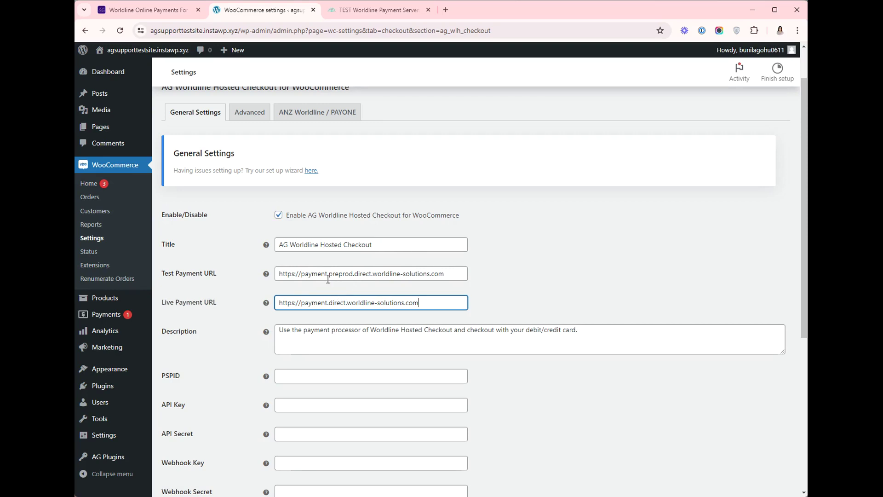
pyautogui.click(341, 113)
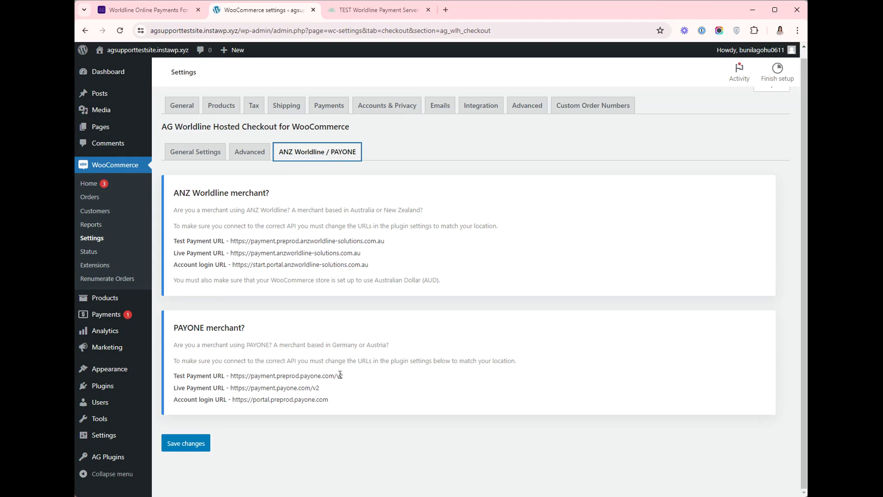
pyautogui.moveTo(355, 378); pyautogui.dragTo(230, 377)
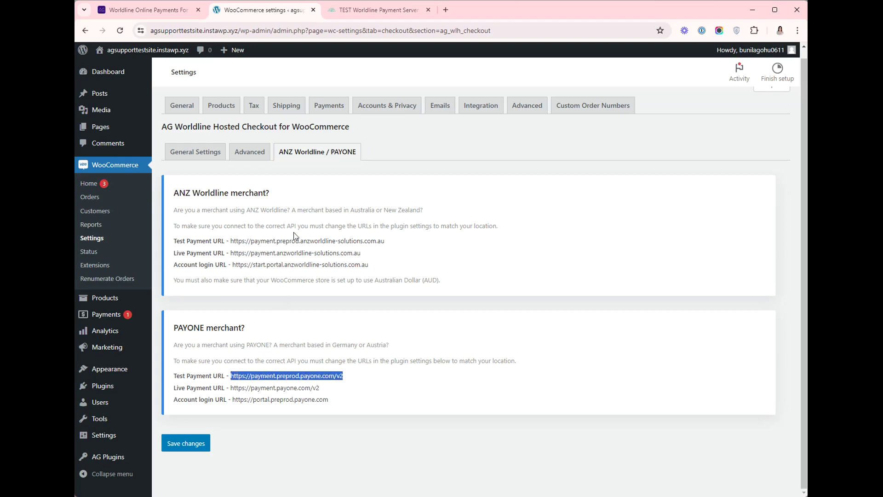
pyautogui.click(198, 155)
pyautogui.scroll(-2, 226, 308)
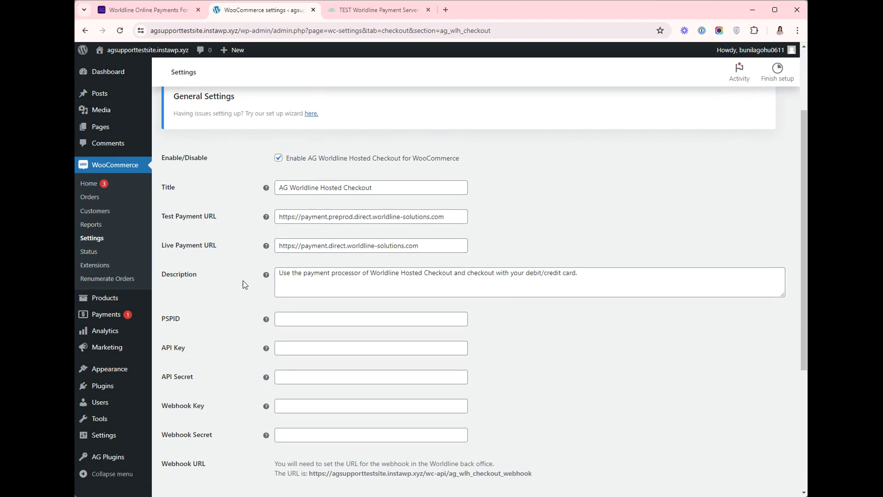
pyautogui.scroll(-1, 244, 283)
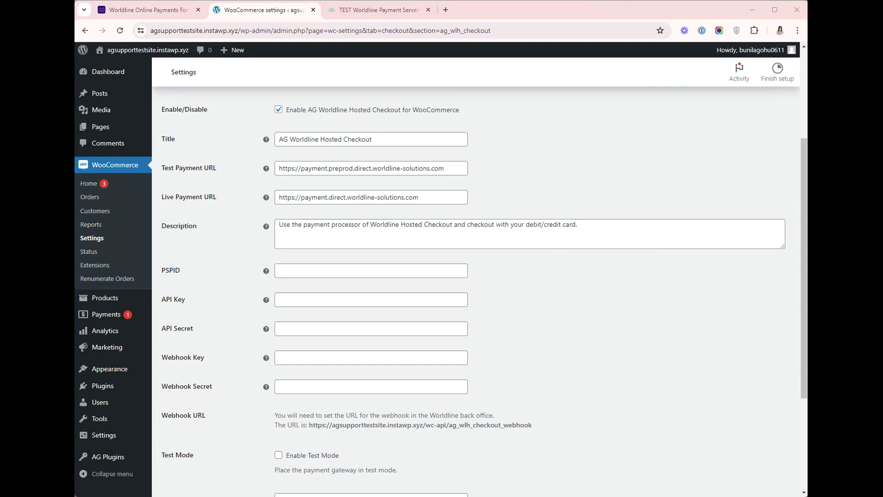
# Enter the merchant PSPID and turn on test mode for the gateway
pyautogui.click(287, 269)
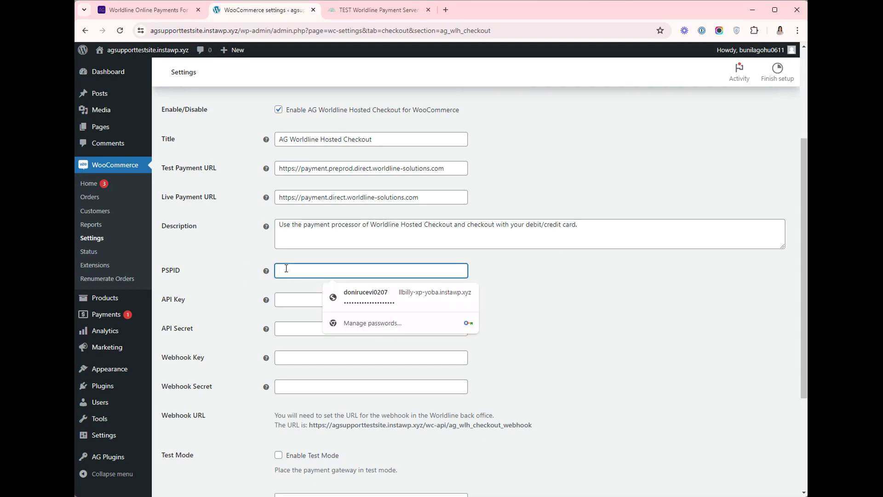
pyautogui.write('agsupport')
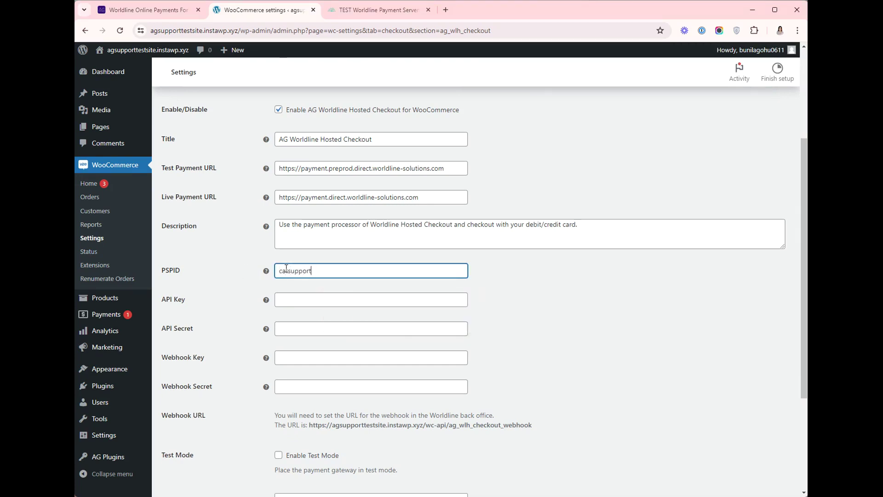
pyautogui.scroll(-1, 299, 255)
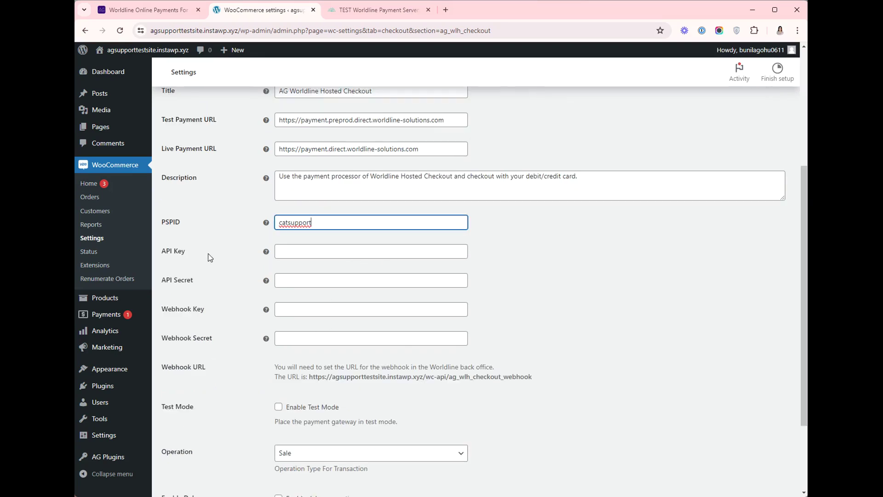
pyautogui.scroll(-2, 269, 317)
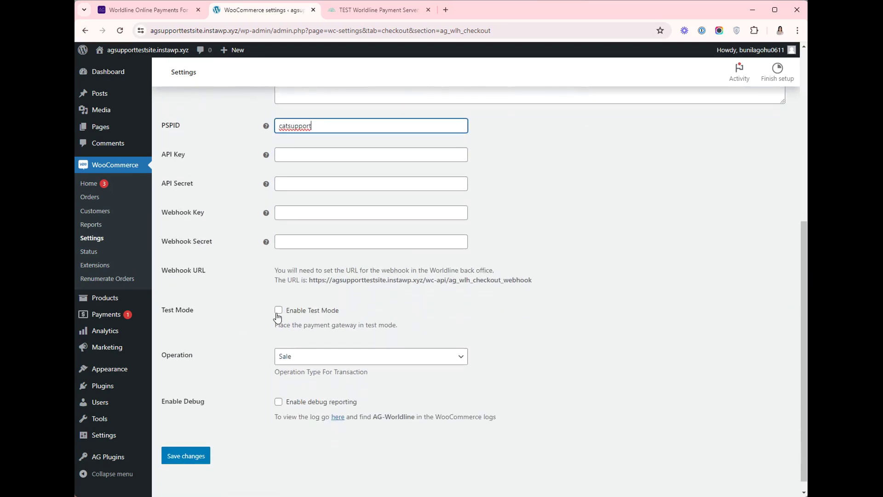
pyautogui.click(278, 311)
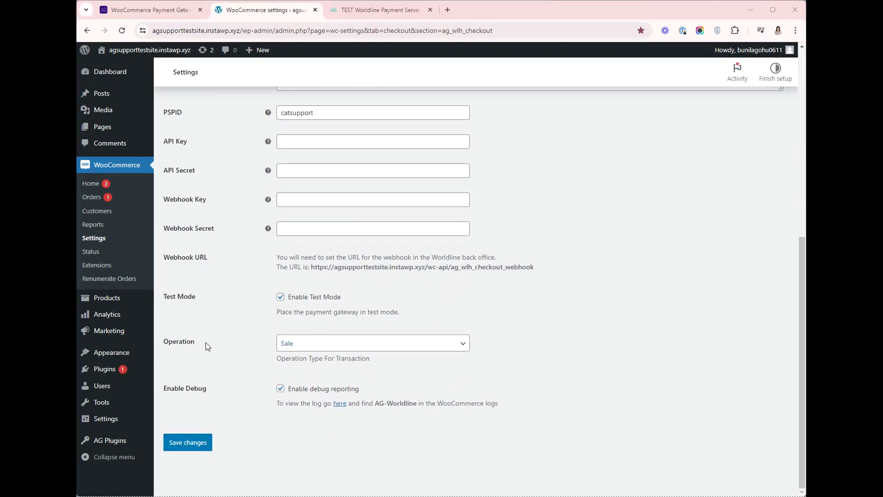
# Set the operation type to Sale and save the gateway settings
pyautogui.click(316, 348)
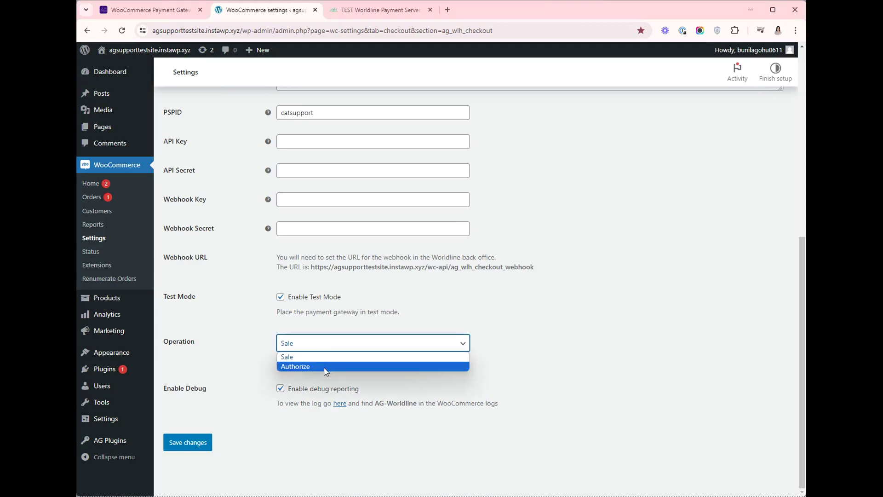
pyautogui.click(325, 370)
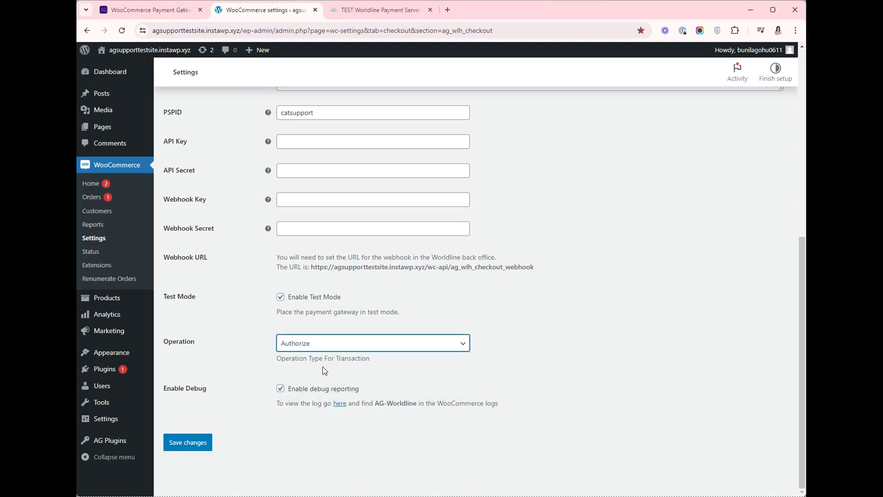
pyautogui.click(286, 352)
pyautogui.click(285, 357)
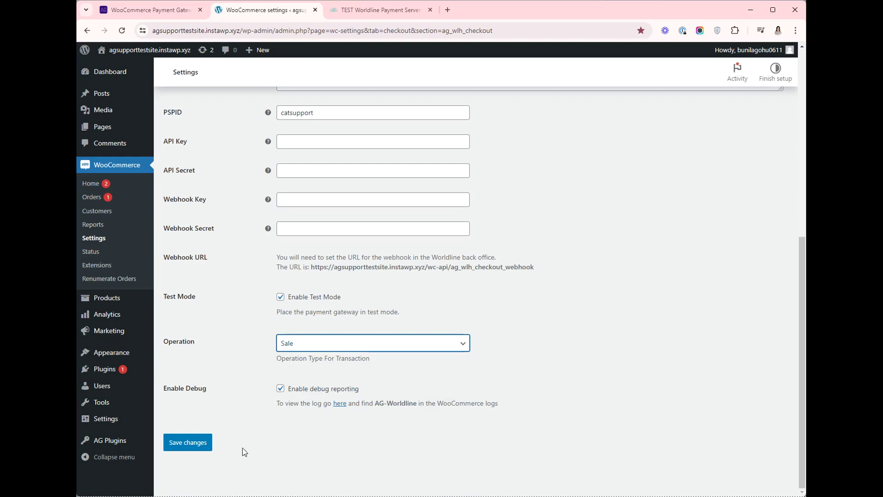
pyautogui.click(187, 448)
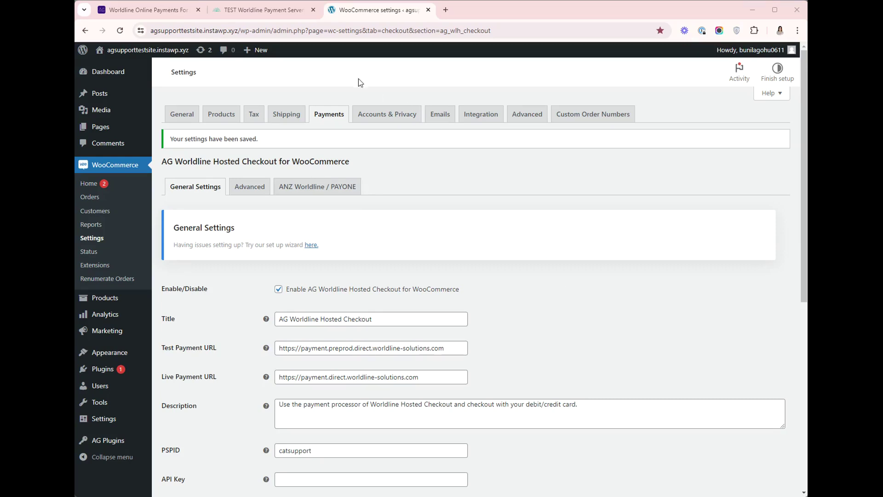
# Log in to the Worldline test Back Office with the merchant PSPID and account password
pyautogui.click(252, 11)
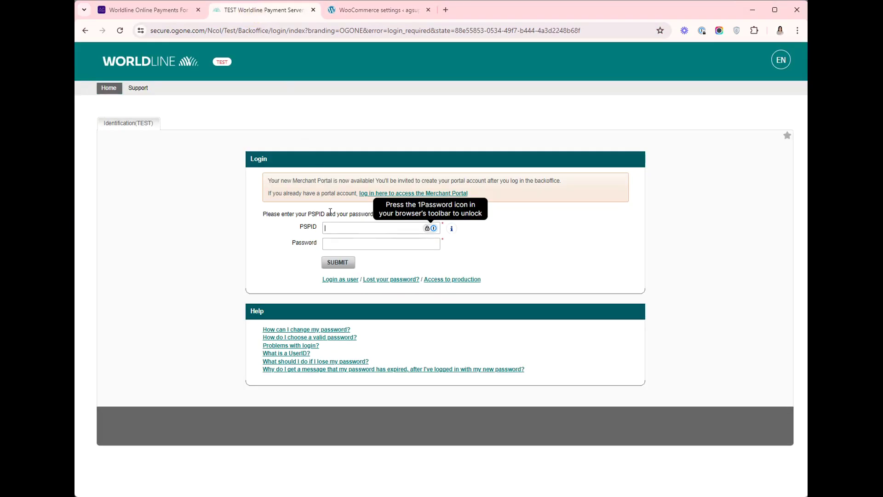
pyautogui.click(331, 226)
pyautogui.hotkey('ctrl', 'v')
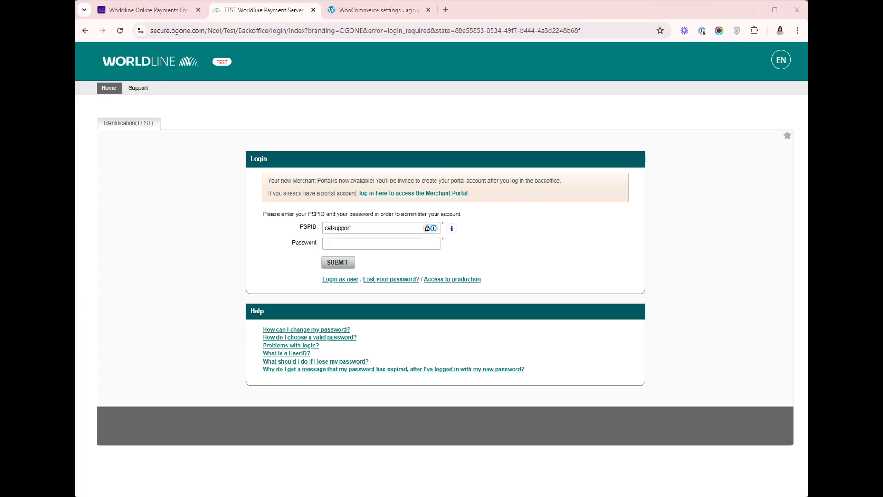
pyautogui.click(365, 240)
pyautogui.hotkey('ctrl', 'v')
pyautogui.click(342, 268)
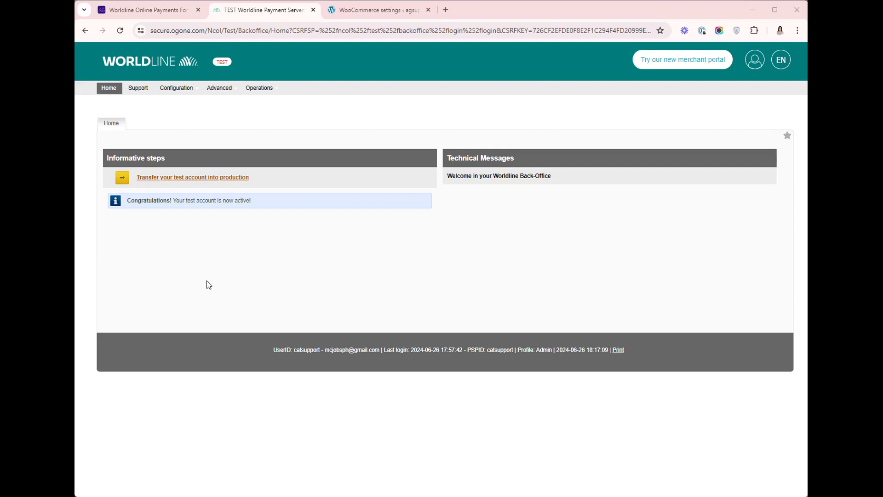
pyautogui.moveTo(186, 92)
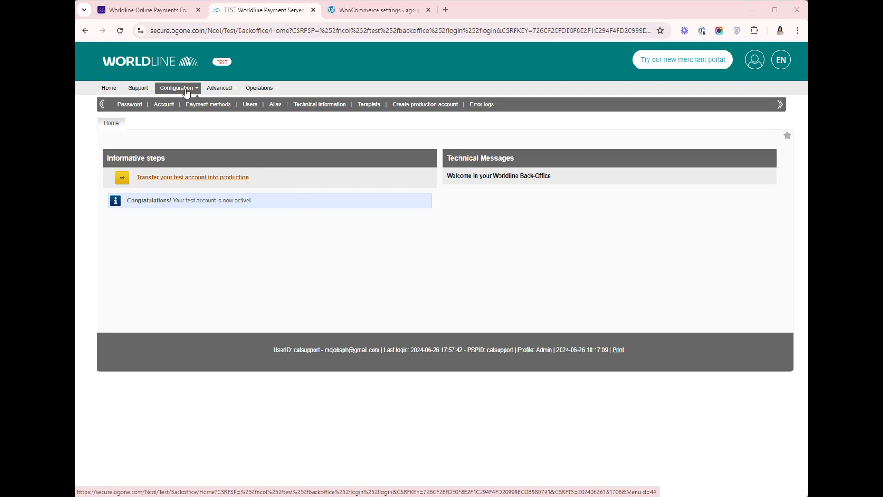
# Select Sale as the default operation code under Technical information's global transaction parameters and save
pyautogui.click(300, 108)
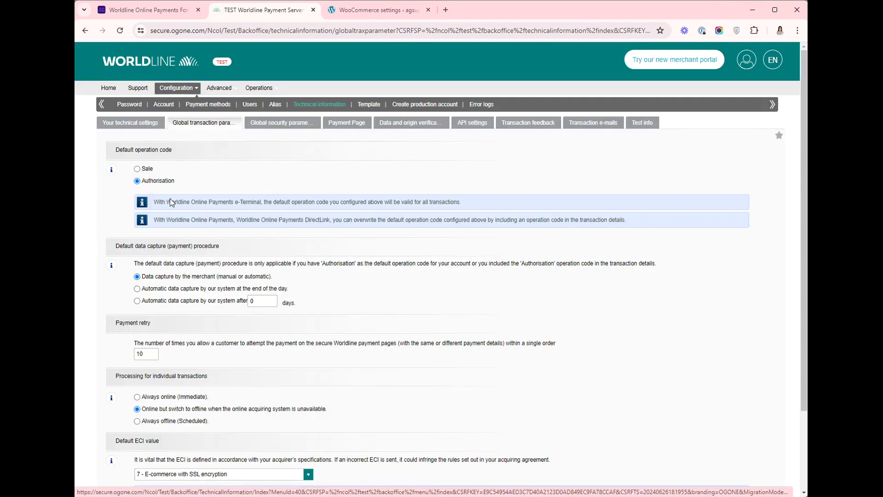
pyautogui.click(147, 170)
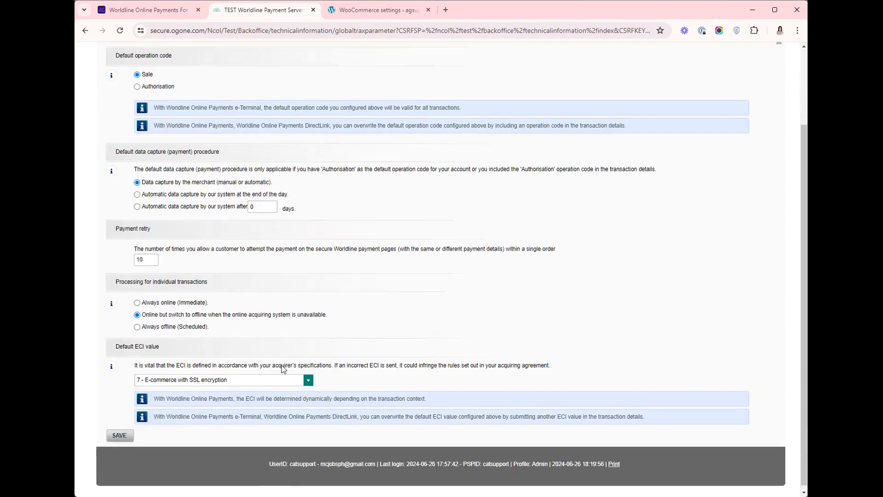
pyautogui.scroll(-2, 184, 464)
pyautogui.click(123, 435)
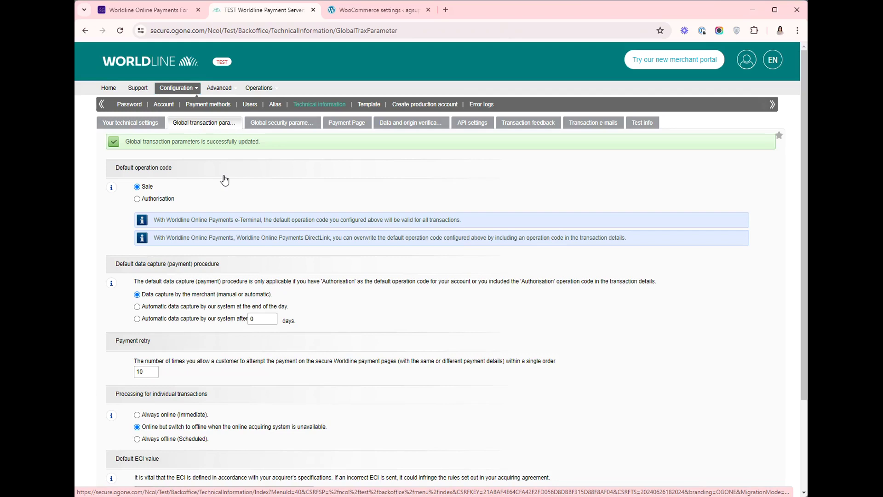
pyautogui.click(208, 105)
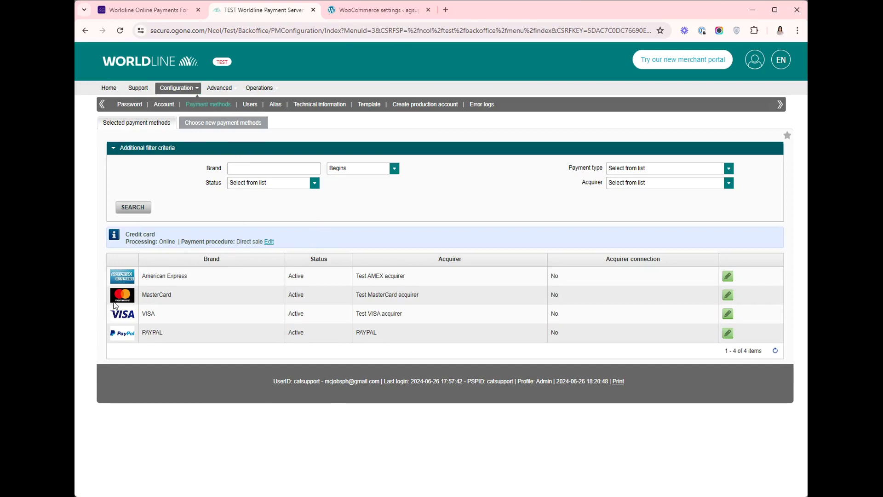
# List new payment methods to add and expand the Credit Card and Direct Debits categories
pyautogui.doubleClick(324, 260)
pyautogui.click(214, 128)
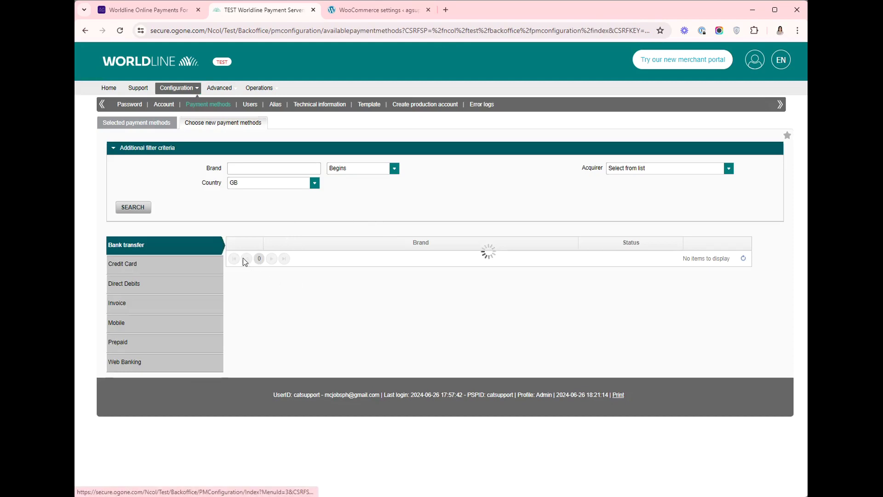
pyautogui.click(178, 275)
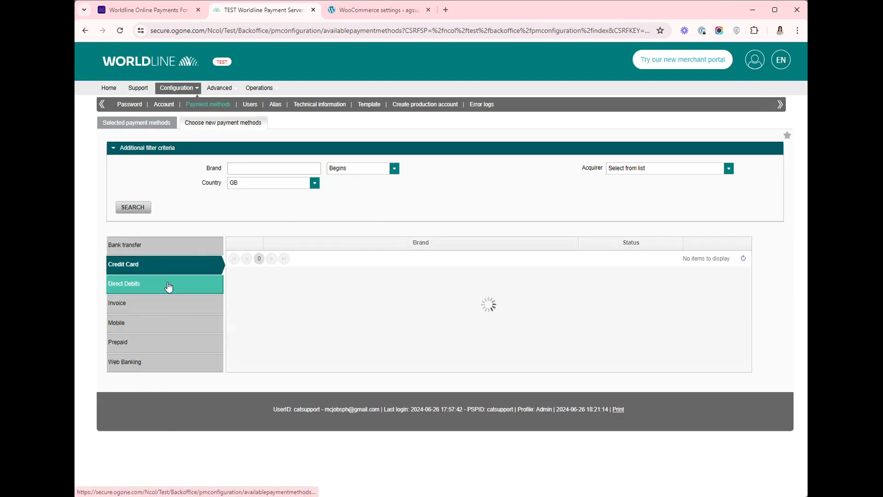
pyautogui.click(169, 286)
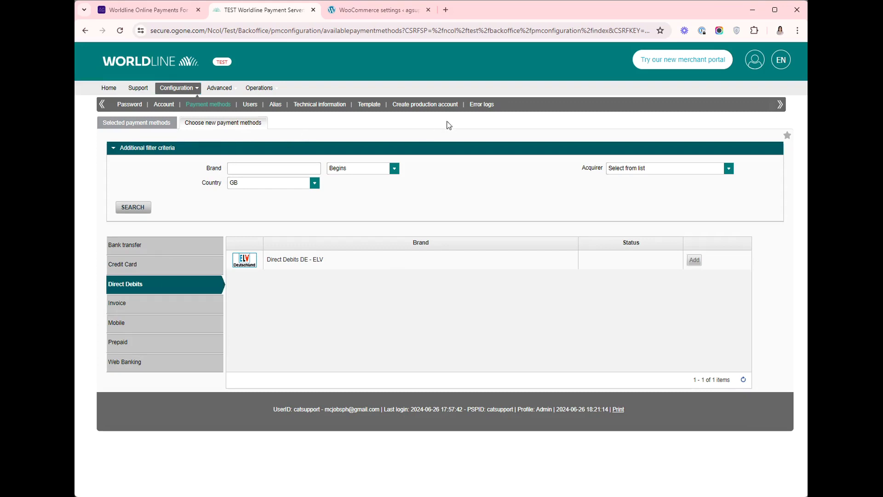
# Open the account's administrative details and check the Currency tab, showing EUR:EURO as default
pyautogui.click(158, 107)
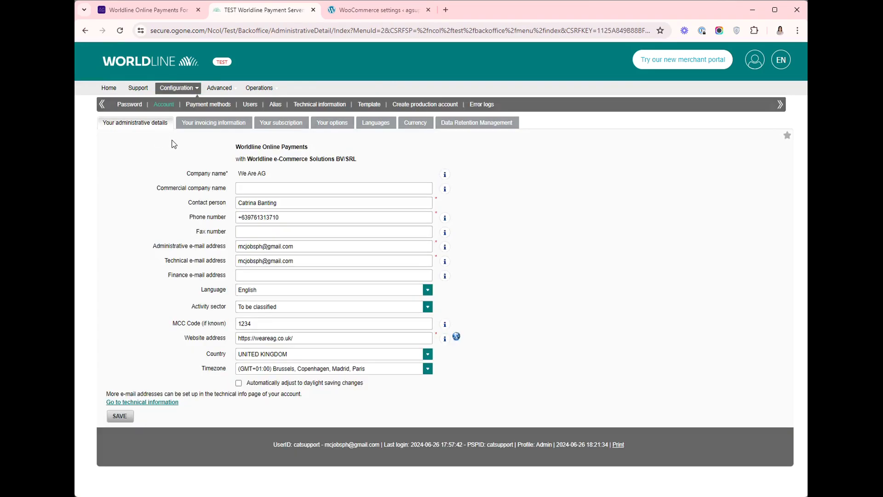
pyautogui.click(424, 126)
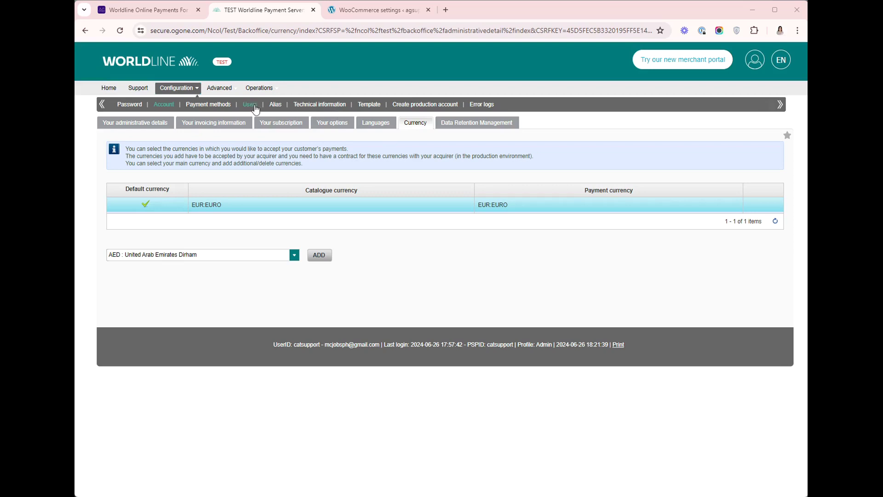
# Generate a new Direct API key and secret in API settings and copy the secret value
pyautogui.click(325, 105)
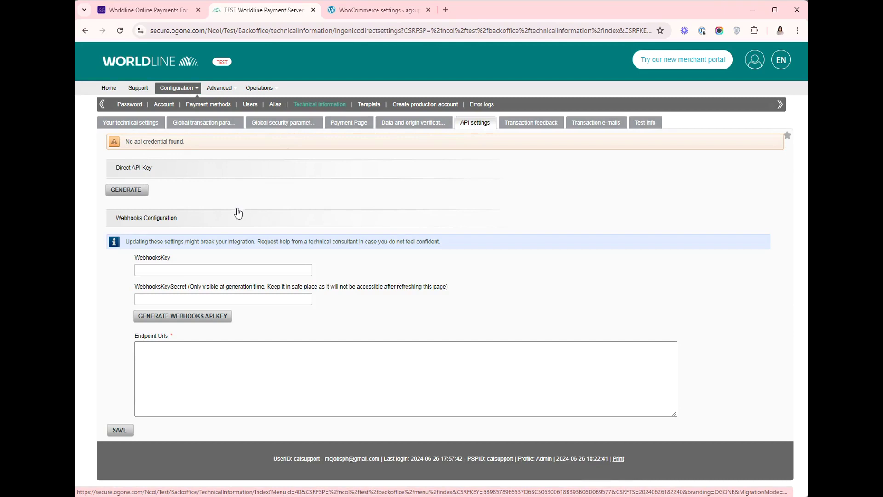
pyautogui.click(126, 193)
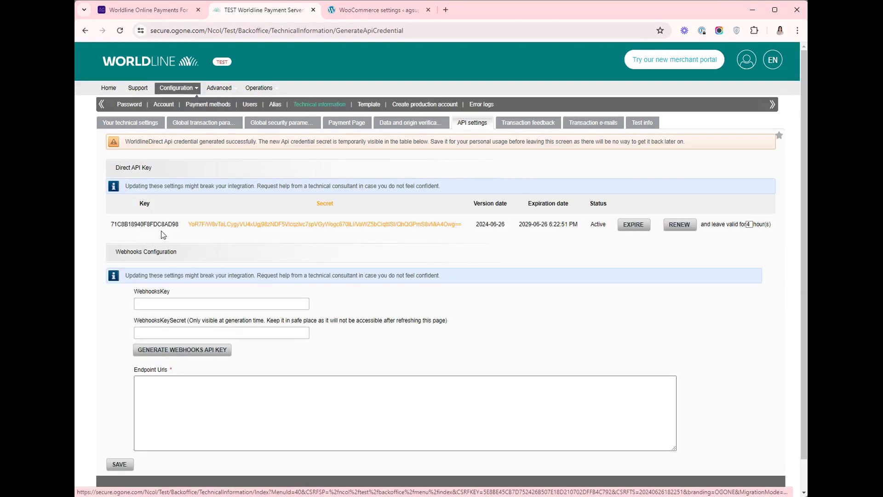
pyautogui.moveTo(179, 224); pyautogui.dragTo(114, 225)
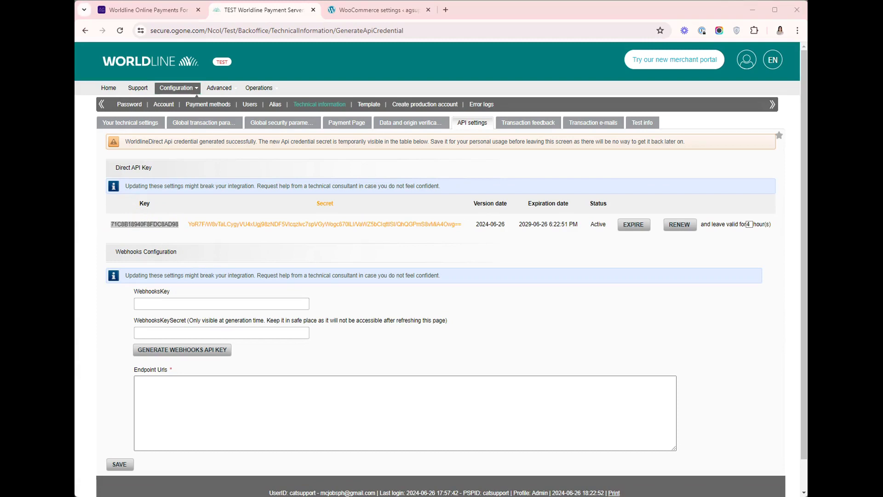
pyautogui.moveTo(186, 223); pyautogui.dragTo(355, 224)
pyautogui.rightClick(377, 229)
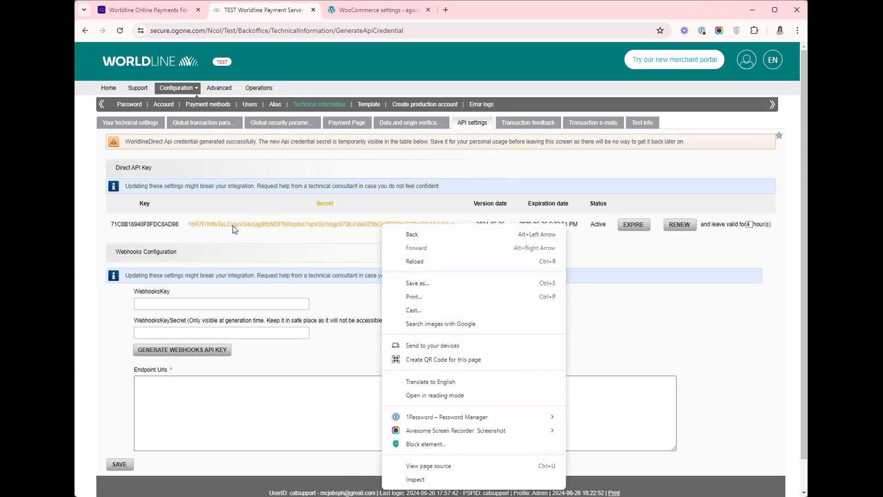
pyautogui.click(236, 221)
pyautogui.tripleClick(457, 232)
pyautogui.click(364, 241)
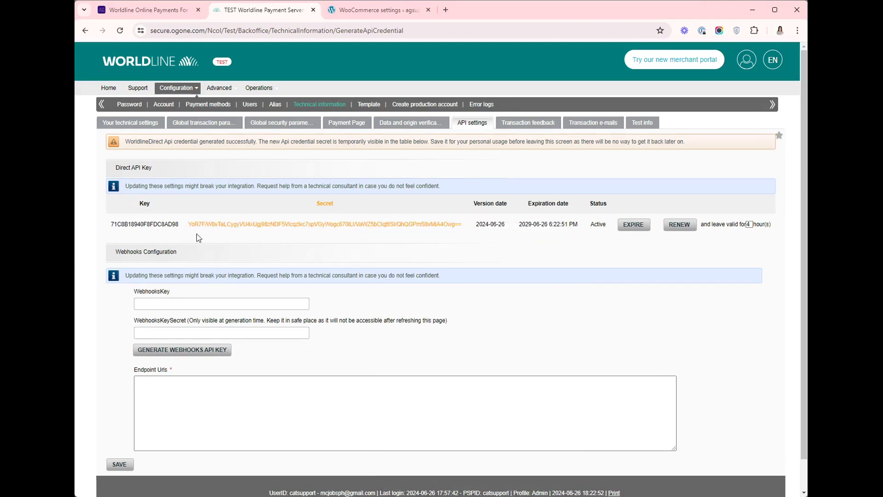
pyautogui.moveTo(189, 224); pyautogui.dragTo(462, 224)
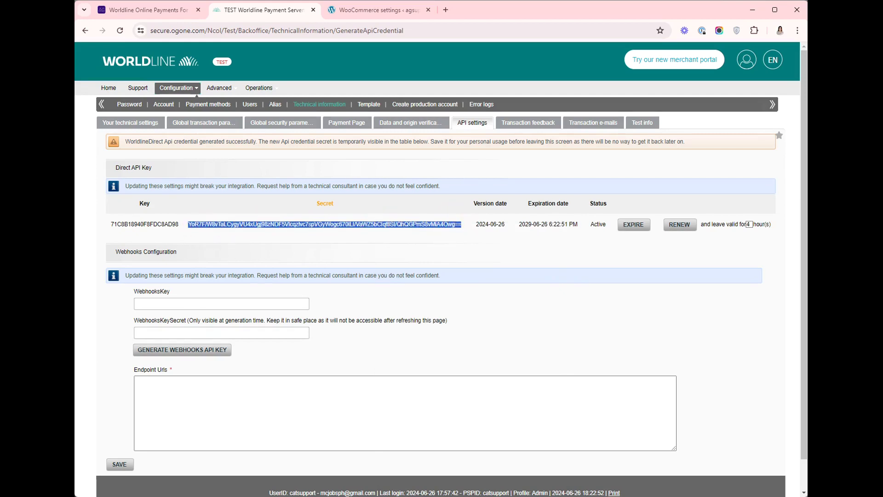
pyautogui.hotkey('alt', 'Tab')
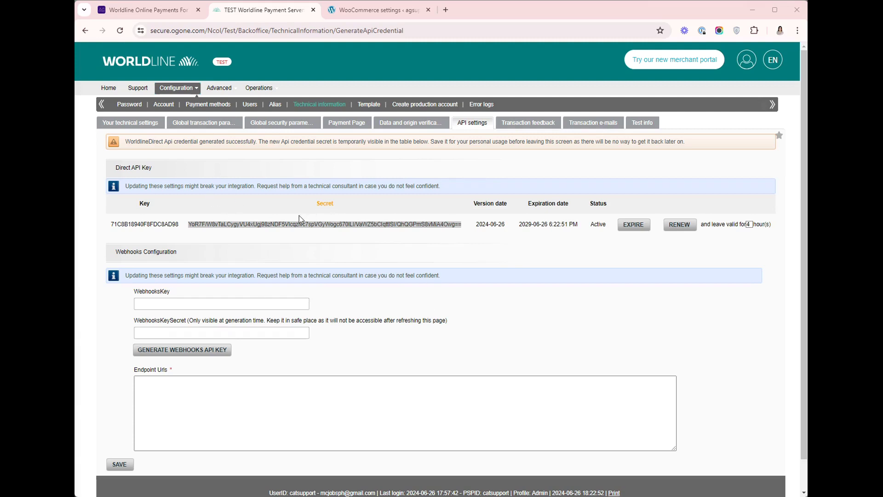
pyautogui.scroll(-1, 243, 412)
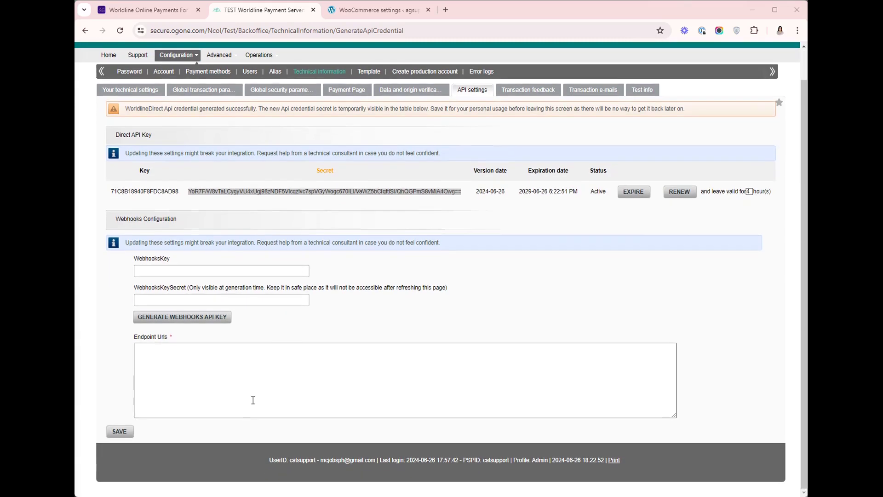
# Save the API settings so the Direct API key stays active and its secret is hidden
pyautogui.click(115, 435)
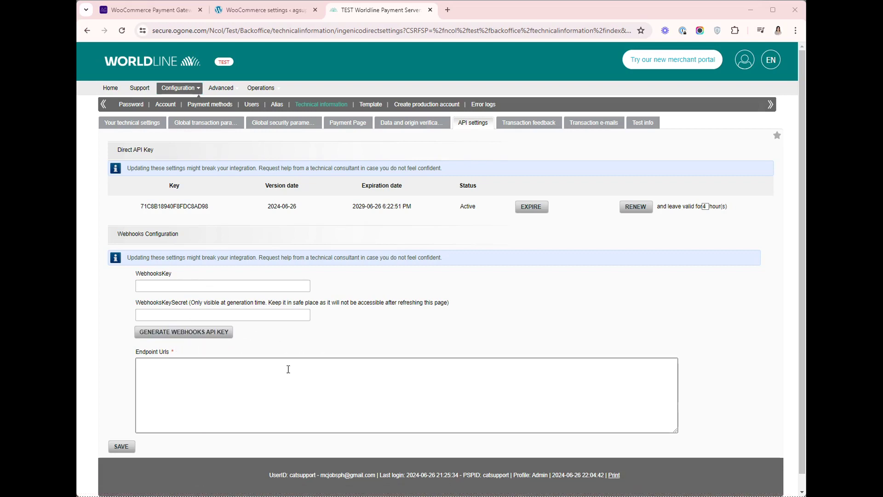
# Paste the store's webhook URL (…/wc-api/ag_wlh_checkout_webhook) into Worldline's Endpoint Urls field
pyautogui.click(242, 9)
pyautogui.scroll(-3, 206, 357)
pyautogui.scroll(-5, 206, 356)
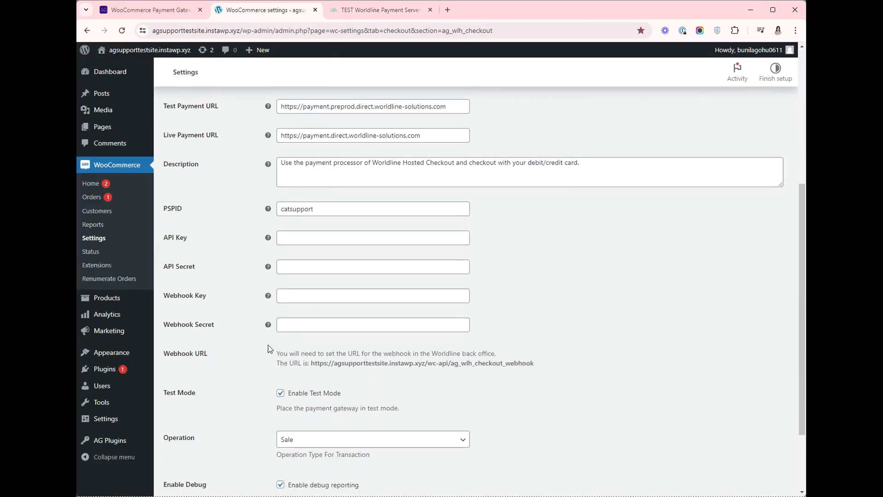
pyautogui.moveTo(316, 267); pyautogui.dragTo(509, 267)
pyautogui.hotkey('ctrl', 'c')
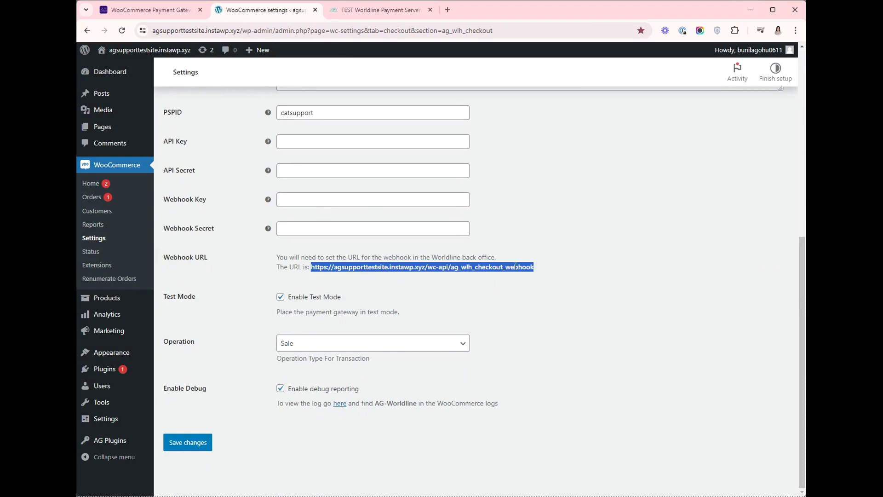
pyautogui.click(355, 14)
pyautogui.click(185, 372)
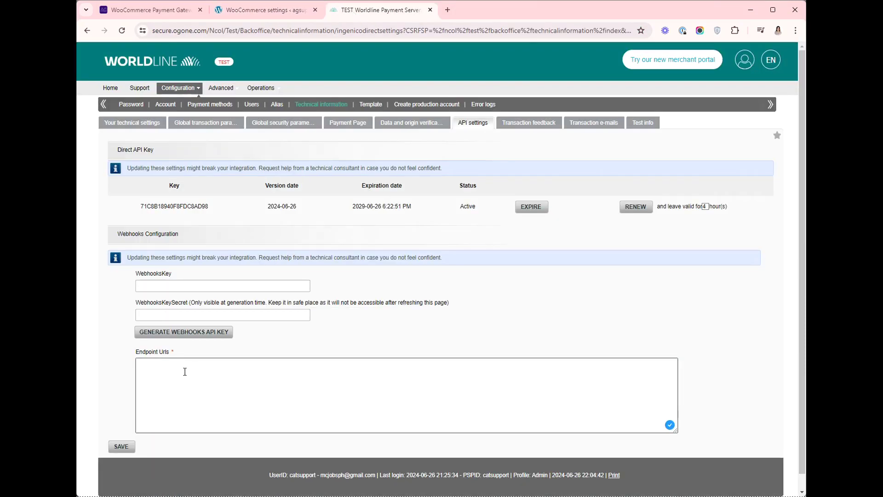
pyautogui.hotkey('ctrl', 'v')
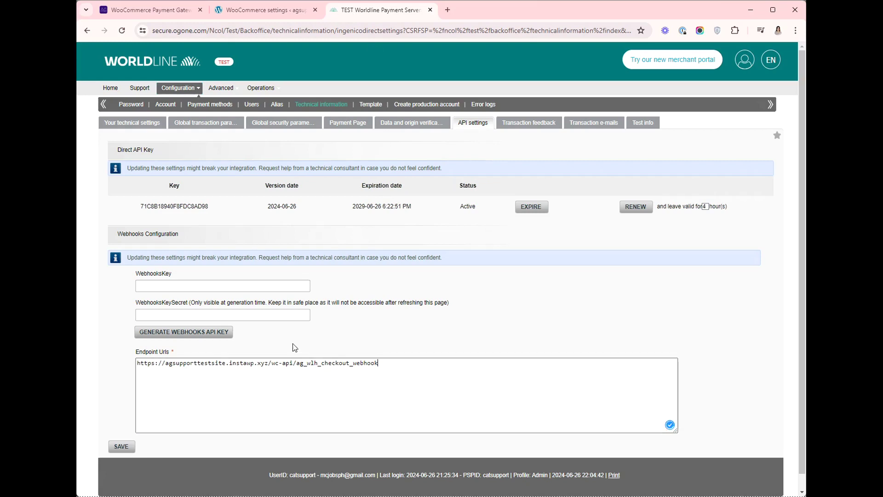
# Generate the WebhooksKey and WebhooksKeySecret, copy both values, and save the webhooks configuration
pyautogui.click(169, 333)
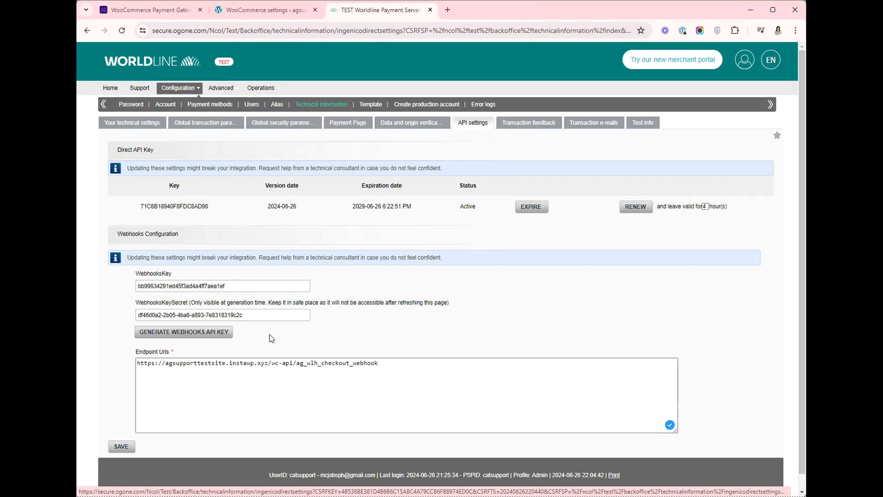
pyautogui.click(236, 285)
pyautogui.moveTo(236, 284); pyautogui.dragTo(138, 286)
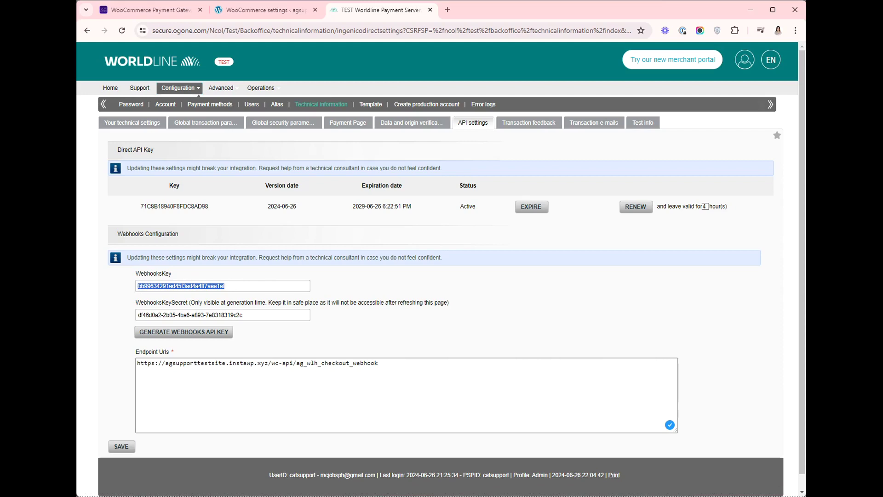
pyautogui.hotkey('alt', 'Tab')
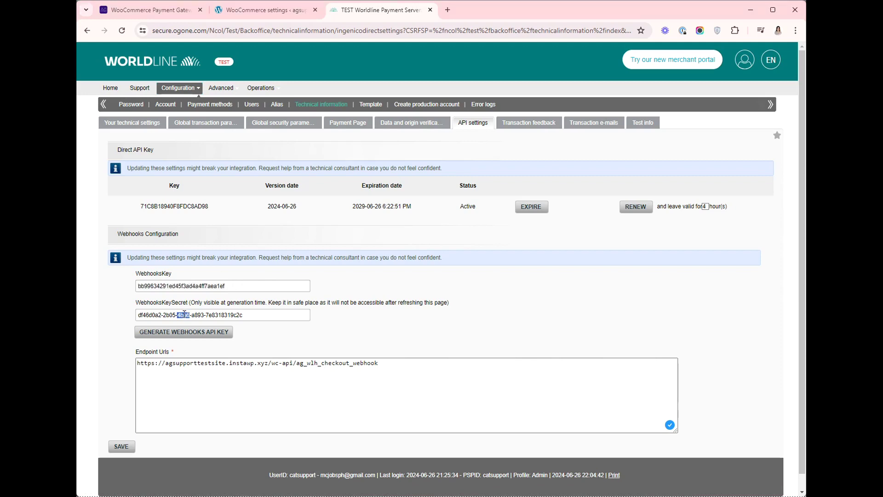
pyautogui.tripleClick(184, 315)
pyautogui.hotkey('alt', 'Tab')
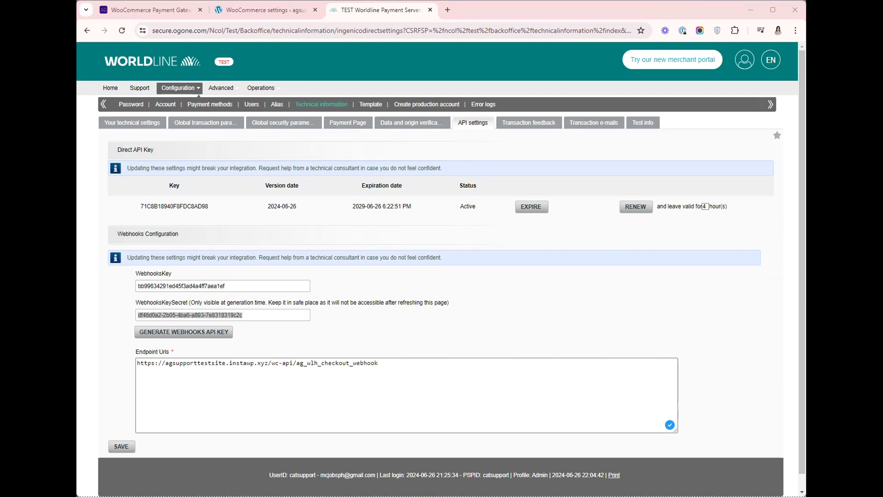
pyautogui.click(127, 450)
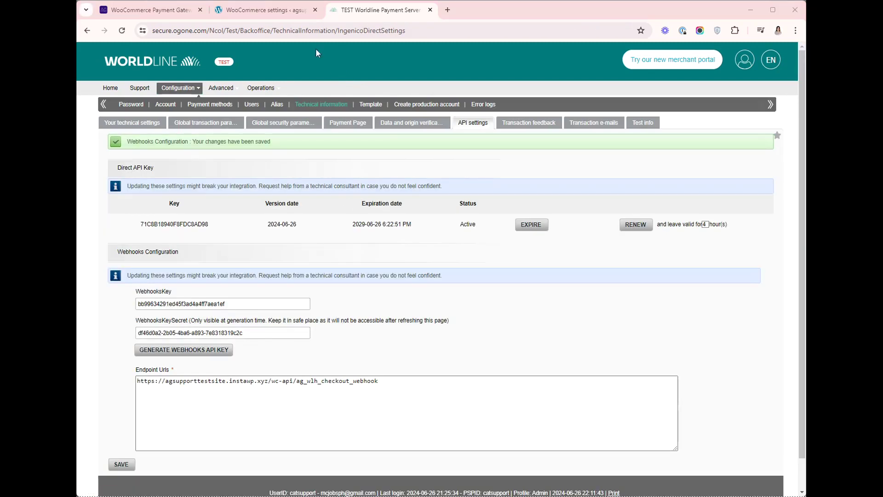
# Paste the Worldline API key and API secret into the gateway's API Key and API Secret fields
pyautogui.click(276, 17)
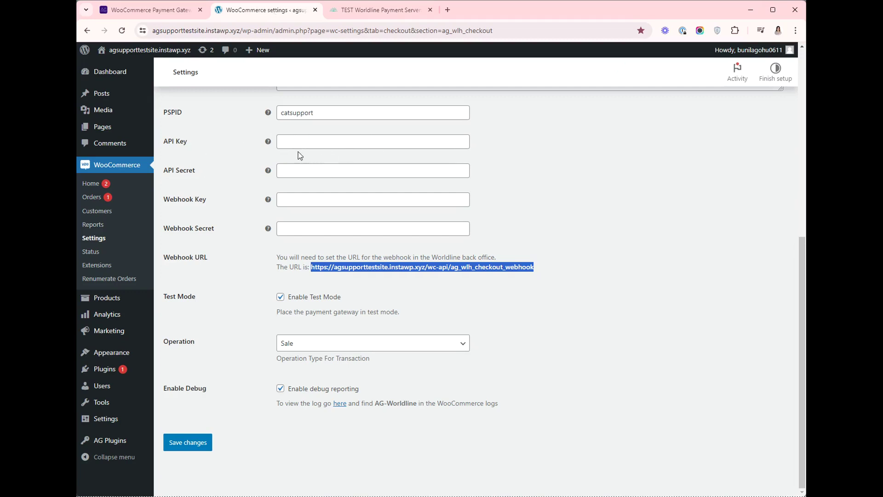
pyautogui.hotkey('alt', 'Tab')
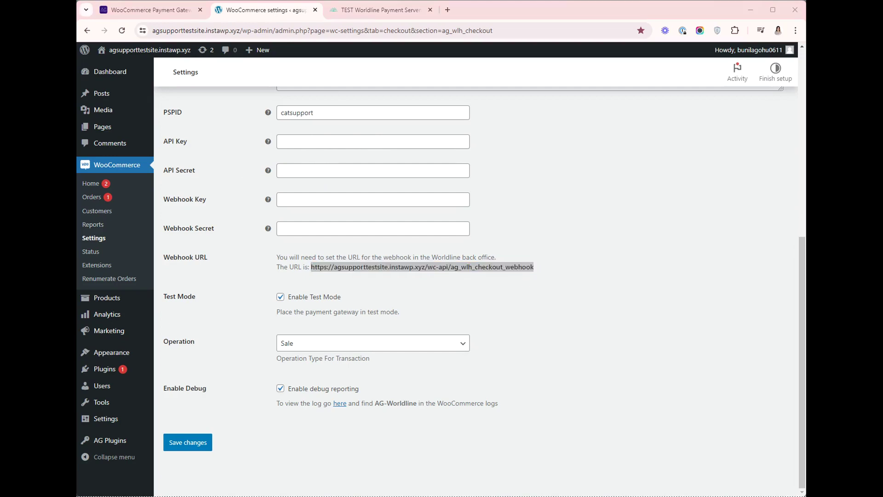
pyautogui.hotkey('alt', 'Tab')
pyautogui.click(308, 140)
pyautogui.hotkey('ctrl', 'v')
pyautogui.hotkey('alt', 'Tab')
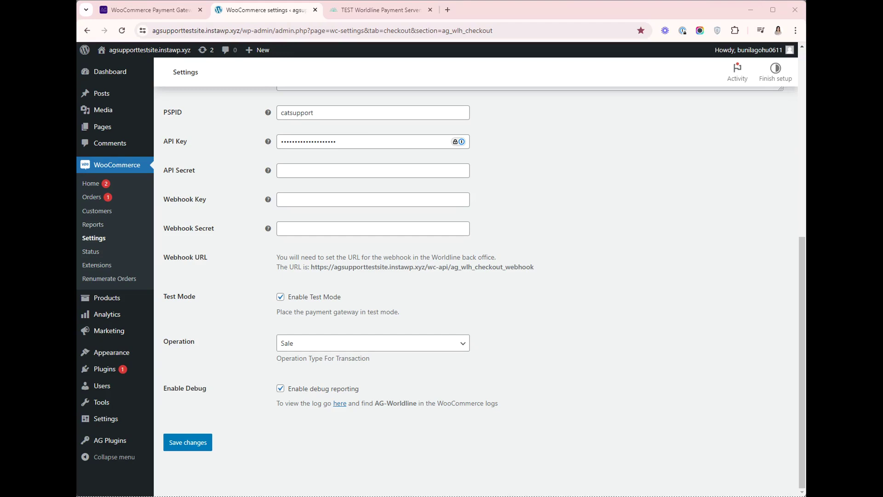
pyautogui.click(290, 171)
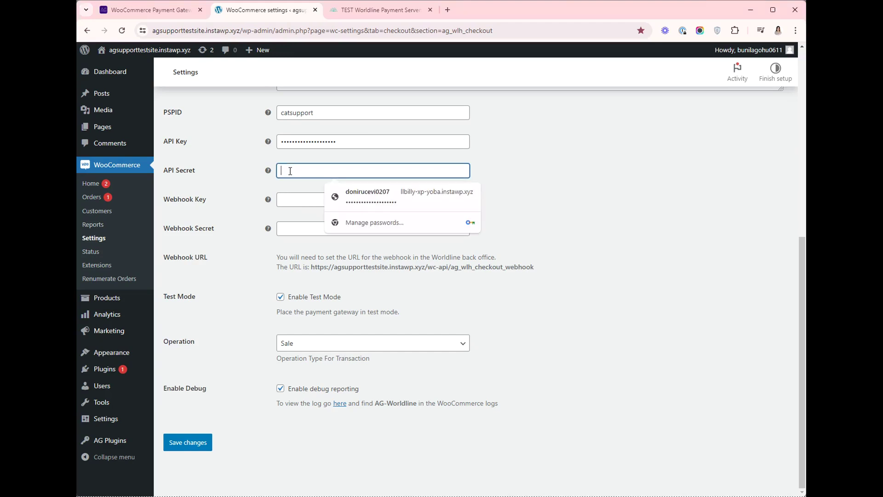
pyautogui.hotkey('ctrl', 'v')
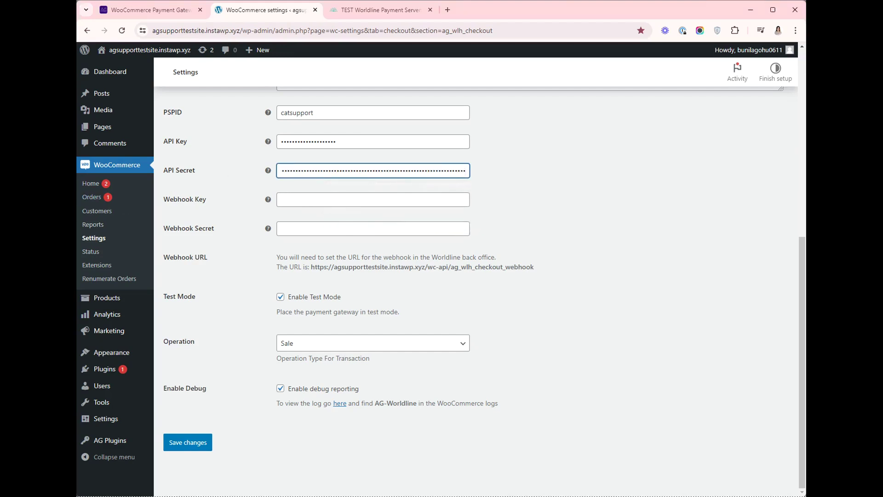
# Paste the webhook key and webhook secret into their fields, then save the gateway settings
pyautogui.hotkey('alt', 'Tab')
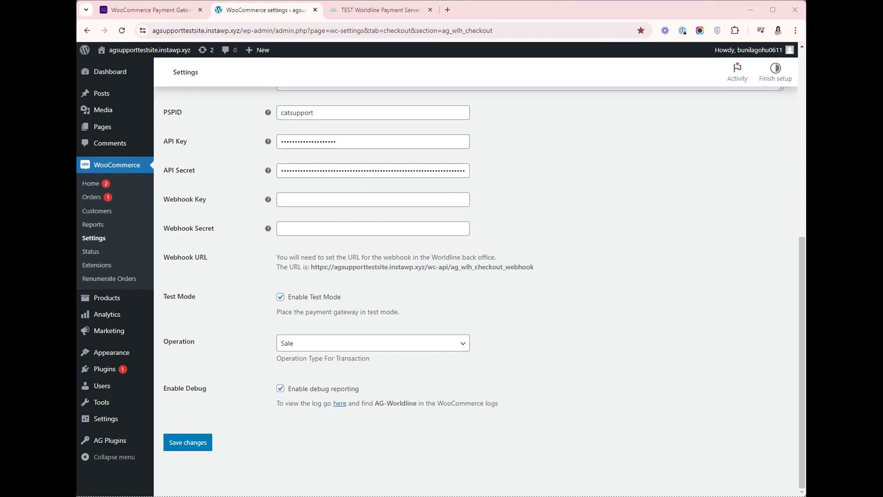
pyautogui.click(320, 202)
pyautogui.hotkey('ctrl', 'v')
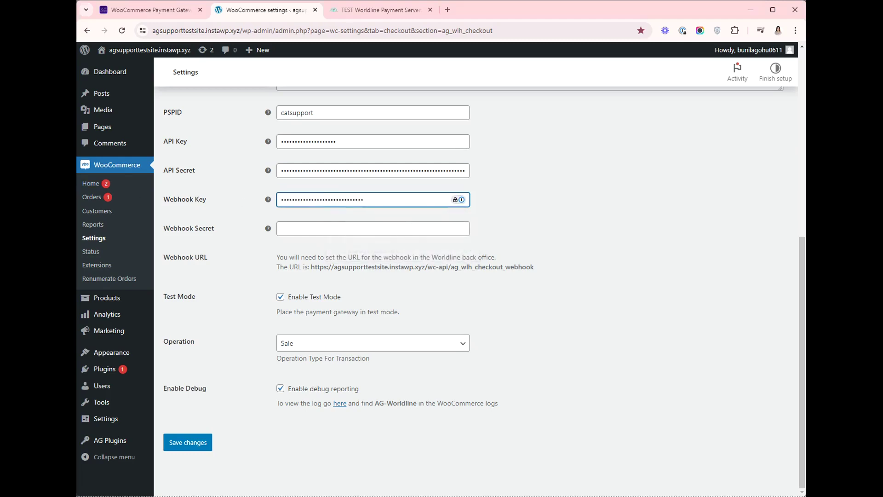
pyautogui.hotkey('alt', 'Tab')
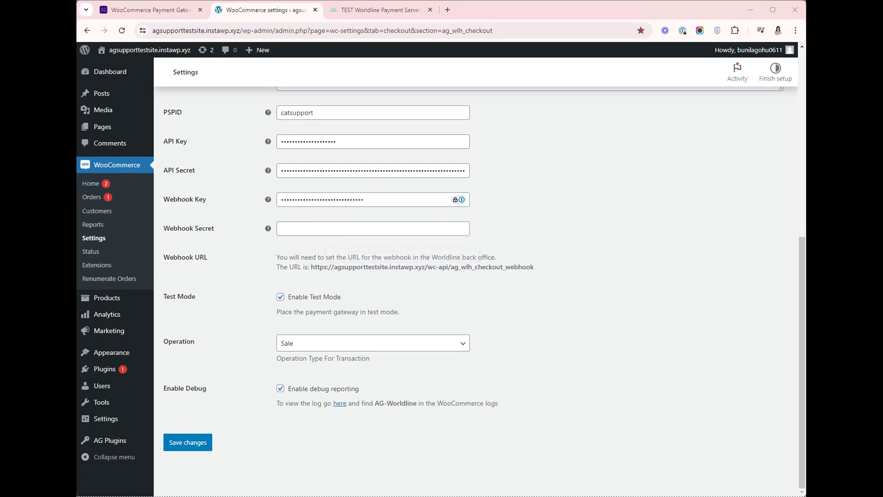
pyautogui.click(387, 227)
pyautogui.hotkey('ctrl', 'v')
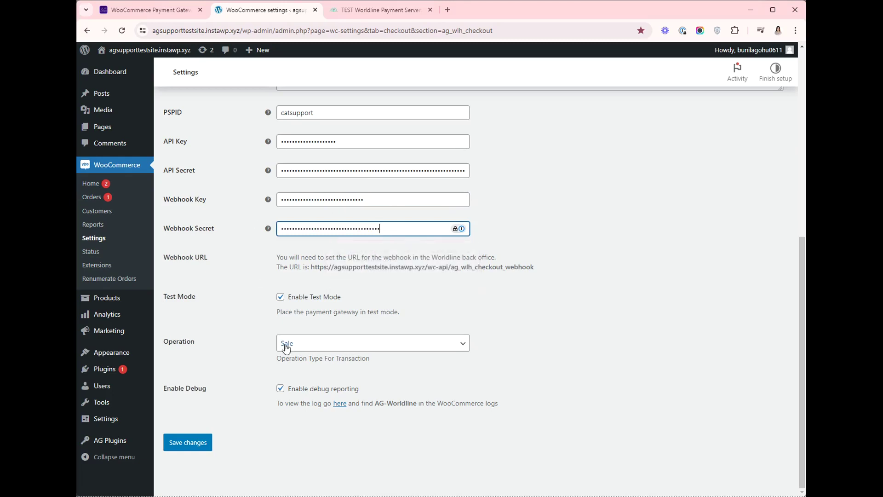
pyautogui.click(180, 447)
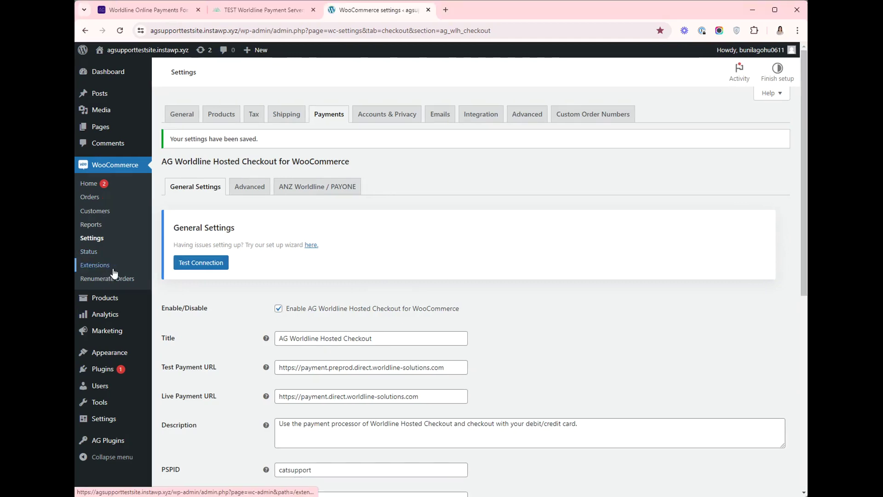
# Visit the public storefront from the site name's Visit Site entry in the admin bar
pyautogui.moveTo(132, 57)
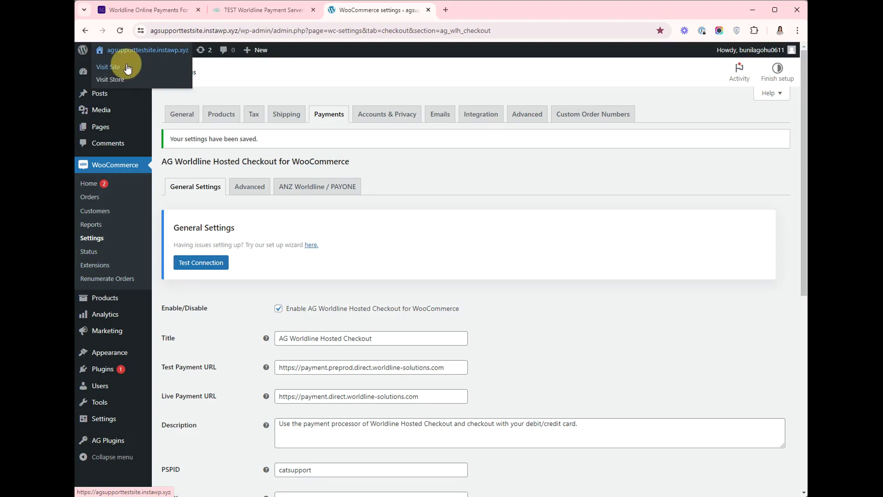
pyautogui.click(127, 69)
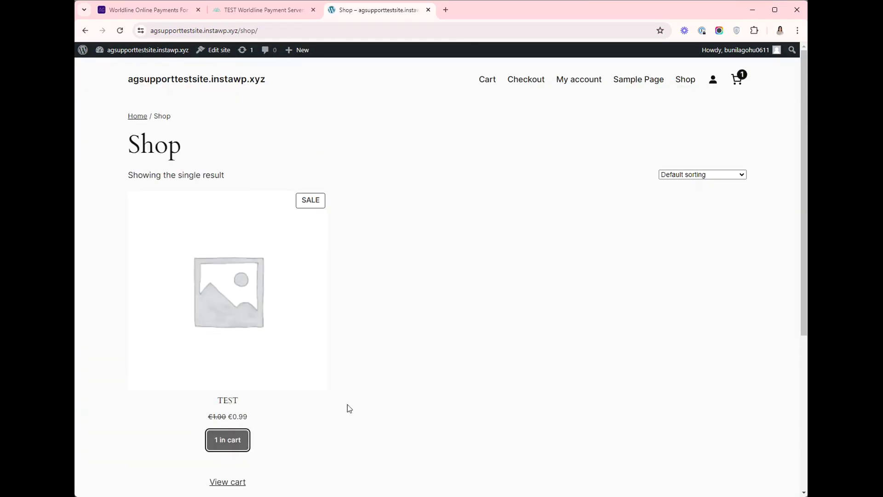
# Check out the cart, copy the test Visa number, and place the €1.19 order with Worldline
pyautogui.click(230, 484)
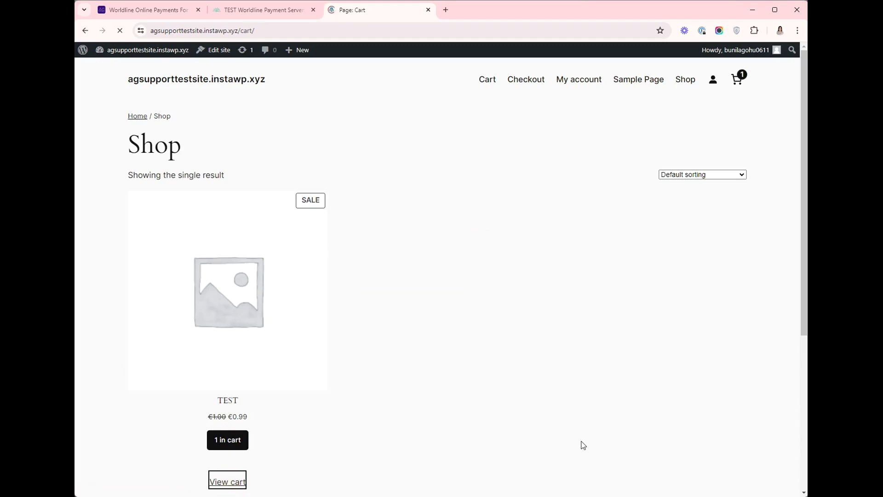
pyautogui.click(588, 373)
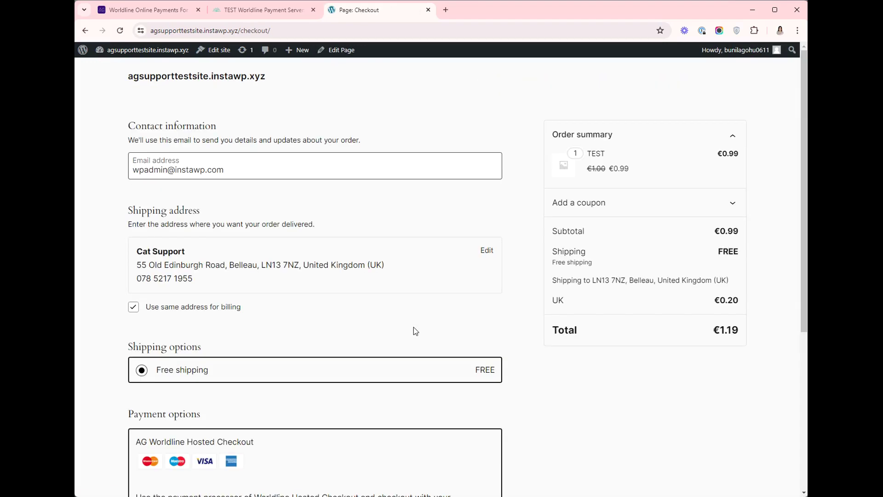
pyautogui.moveTo(128, 210); pyautogui.dragTo(207, 211)
pyautogui.scroll(-5, 325, 303)
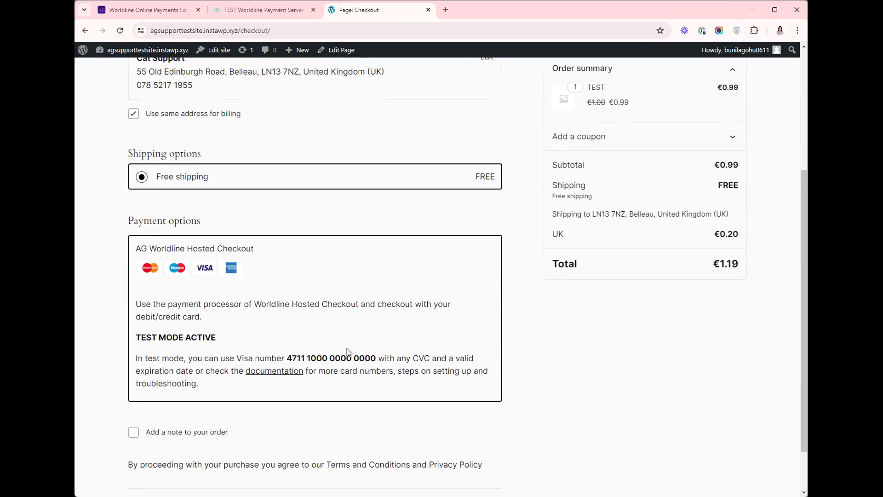
pyautogui.moveTo(287, 358); pyautogui.dragTo(376, 358)
pyautogui.hotkey('ctrl', 'c')
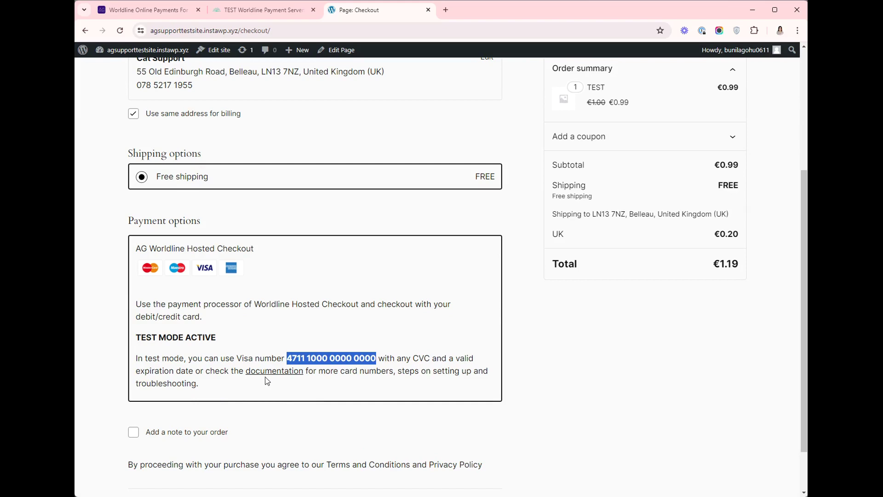
pyautogui.scroll(-1, 267, 381)
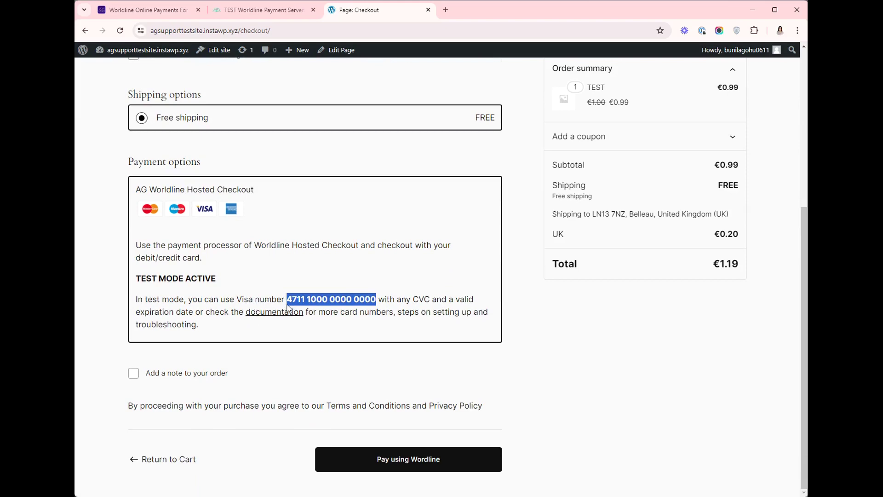
pyautogui.click(417, 460)
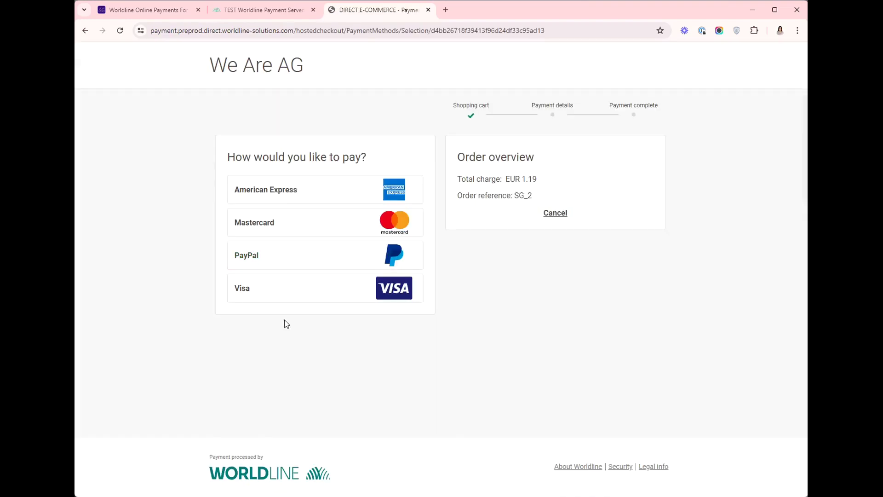
# Choose Visa and enter the test card number, cardholder's name and CVC 123
pyautogui.click(306, 285)
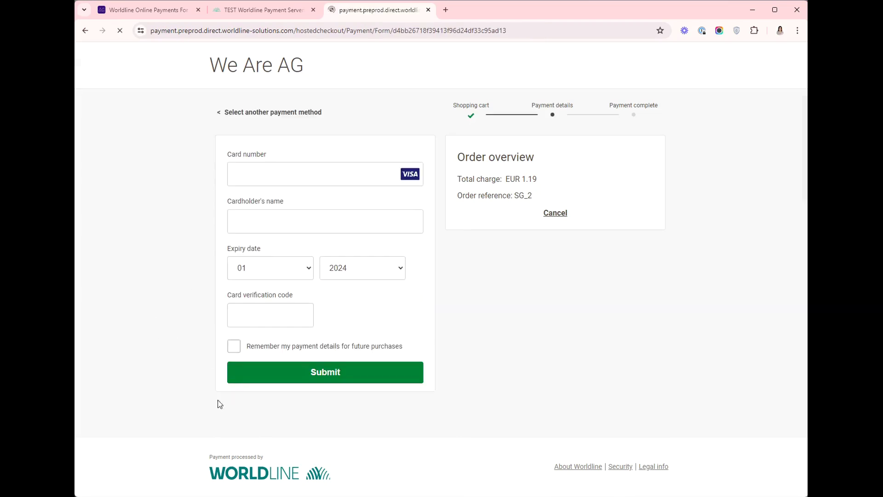
pyautogui.click(239, 174)
pyautogui.hotkey('ctrl', 'v')
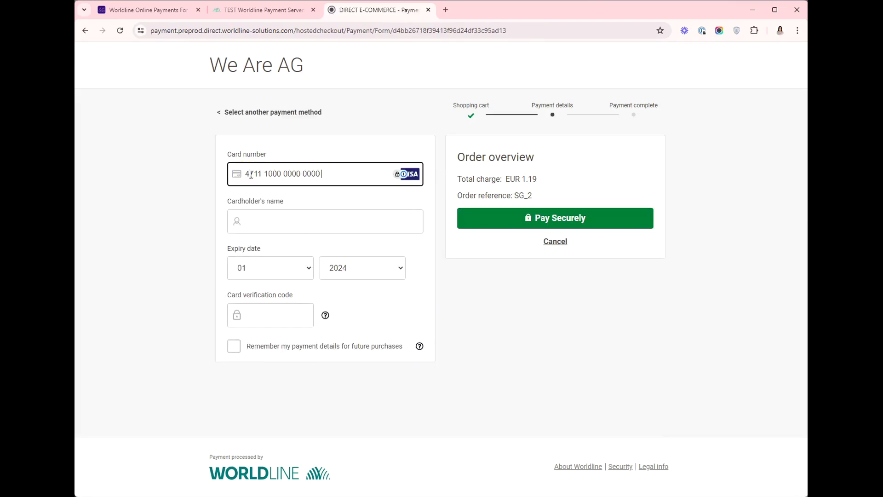
pyautogui.click(250, 221)
pyautogui.write('Cat Support')
pyautogui.click(288, 316)
pyautogui.write('123')
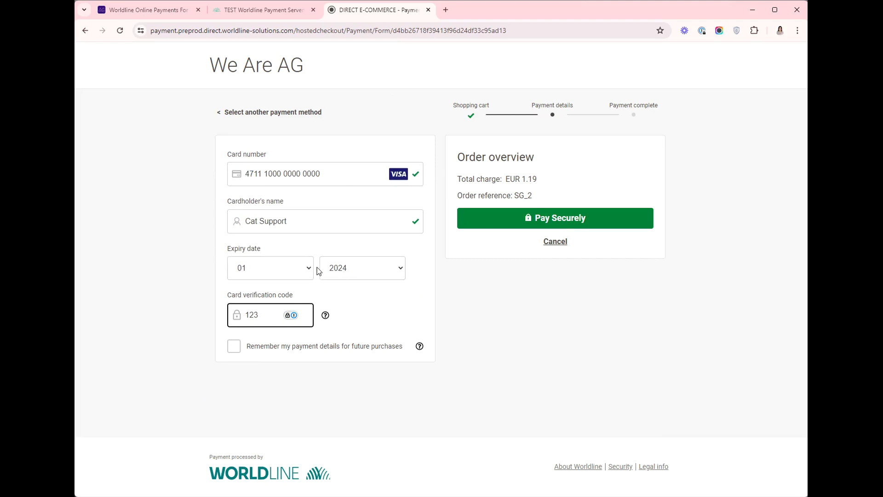
# Set the card expiry to 02/2027 and submit the payment
pyautogui.click(308, 270)
pyautogui.click(278, 298)
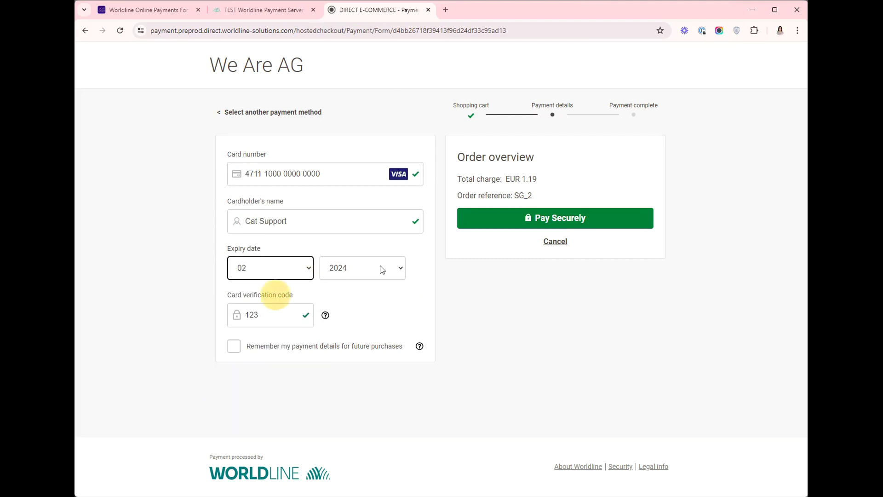
pyautogui.click(404, 269)
pyautogui.click(371, 314)
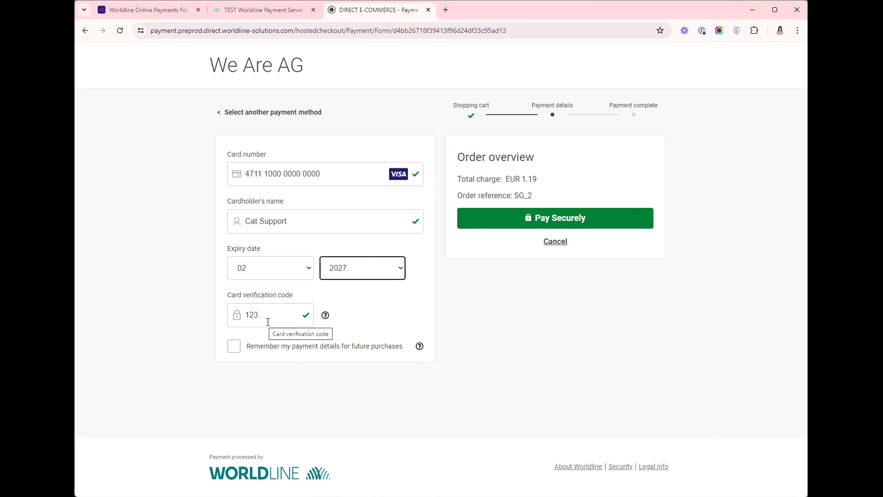
pyautogui.click(532, 219)
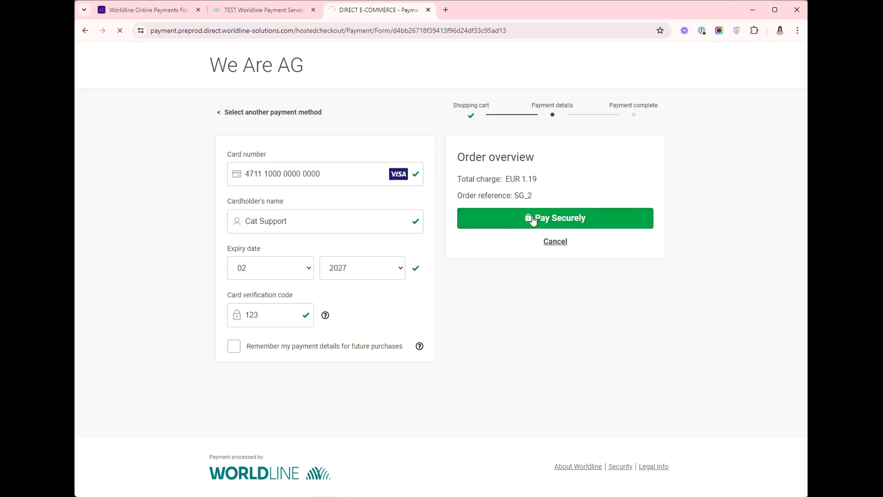